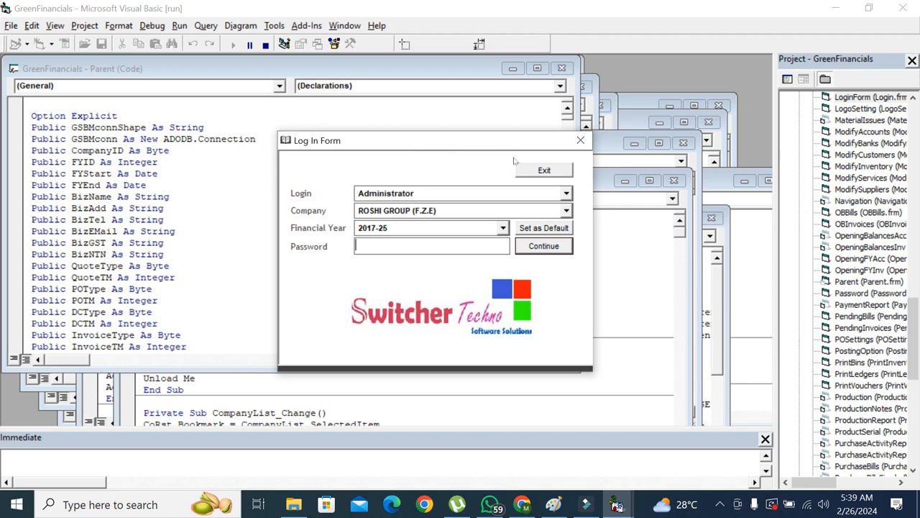
Select Administrator as the login user for ROSHI GROUP (F.Z.E), ready to enter the password
left_click(507, 194)
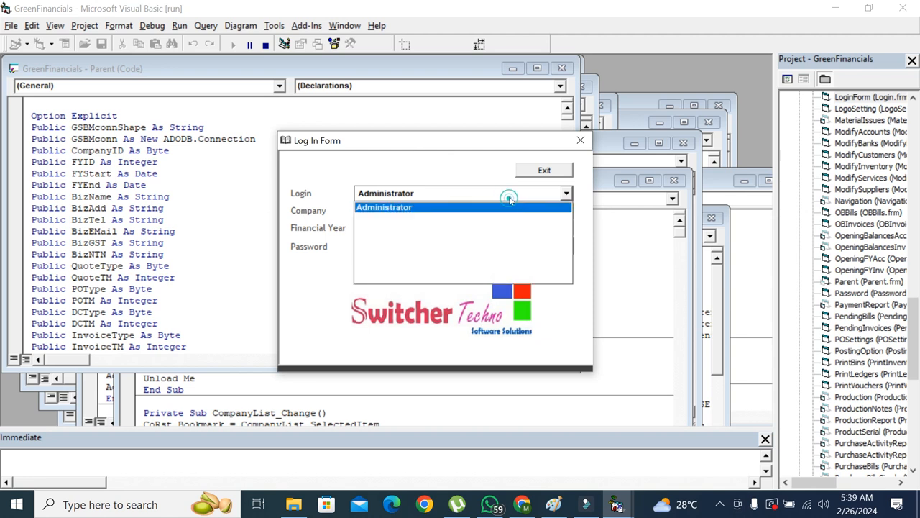
left_click(495, 207)
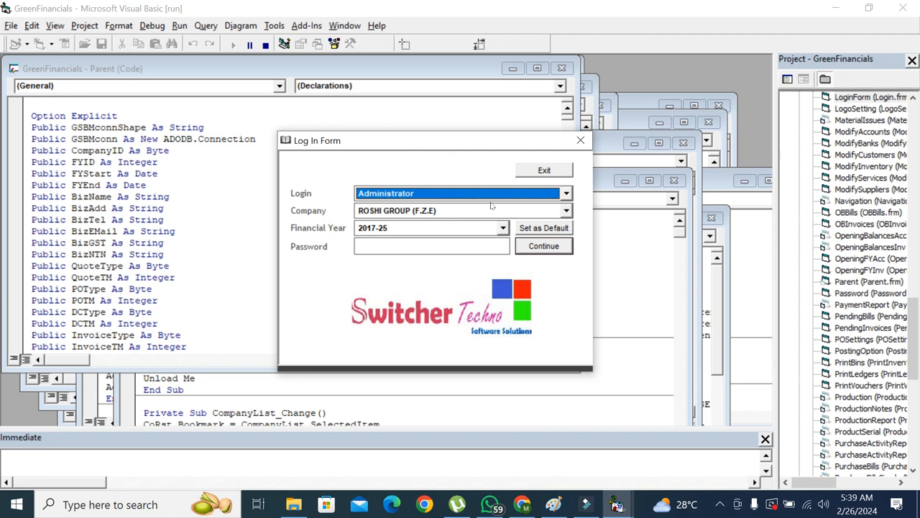
left_click(498, 243)
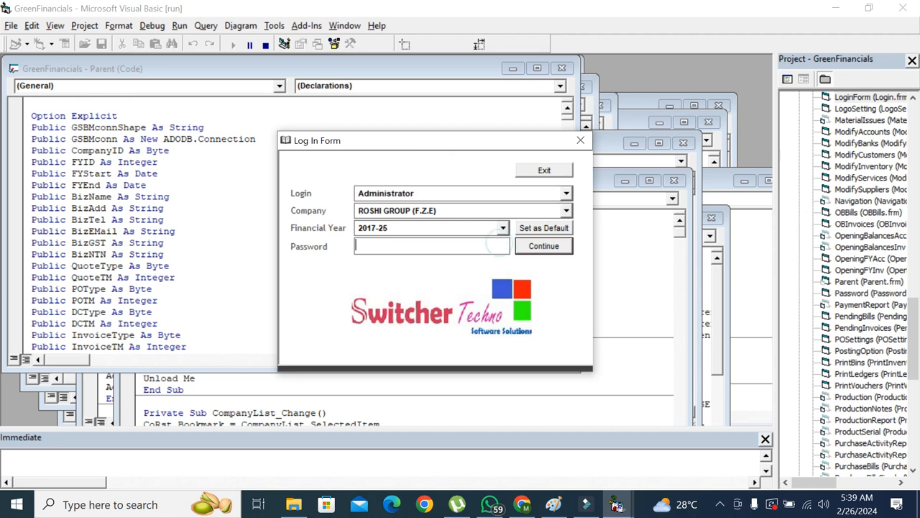
left_click(533, 250)
Log in with the password, then open Add Customer showing the Credit Customer records
type("xxxxx")
key("Return")
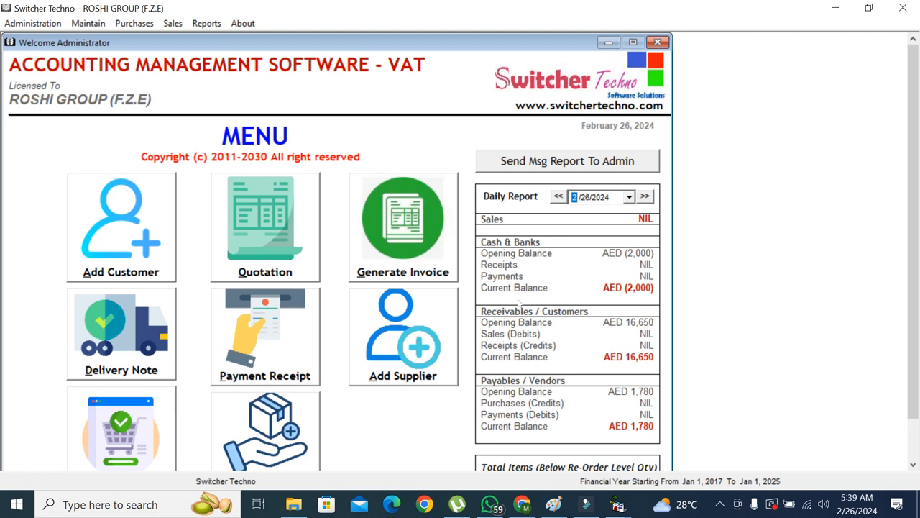
scroll(529, 301, "down", 1)
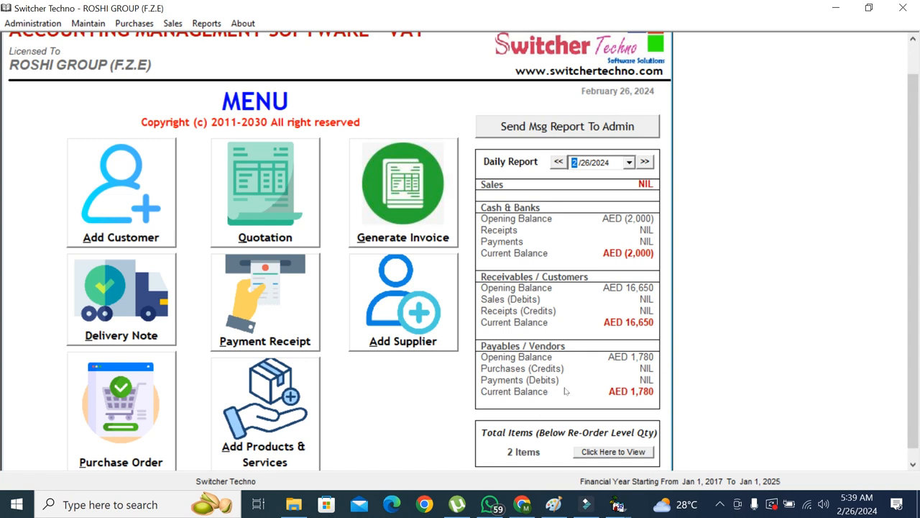
scroll(917, 335, "up", 1)
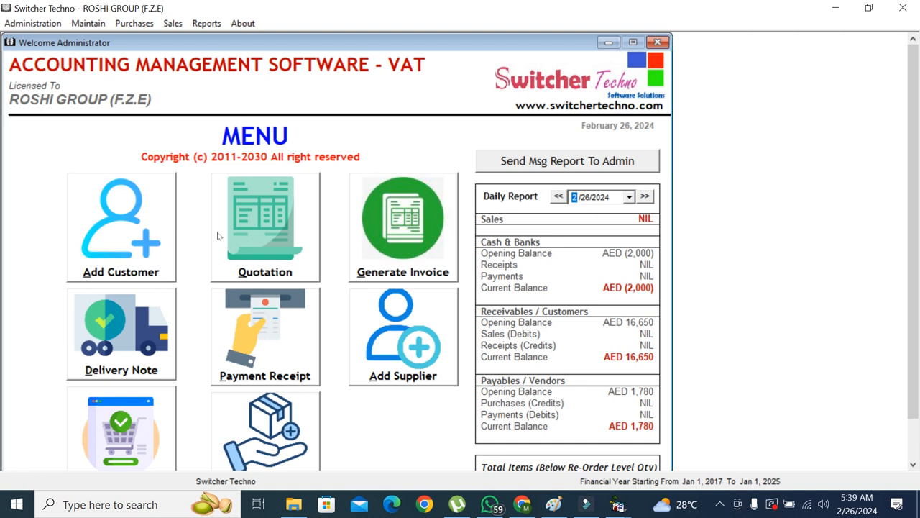
left_click(110, 240)
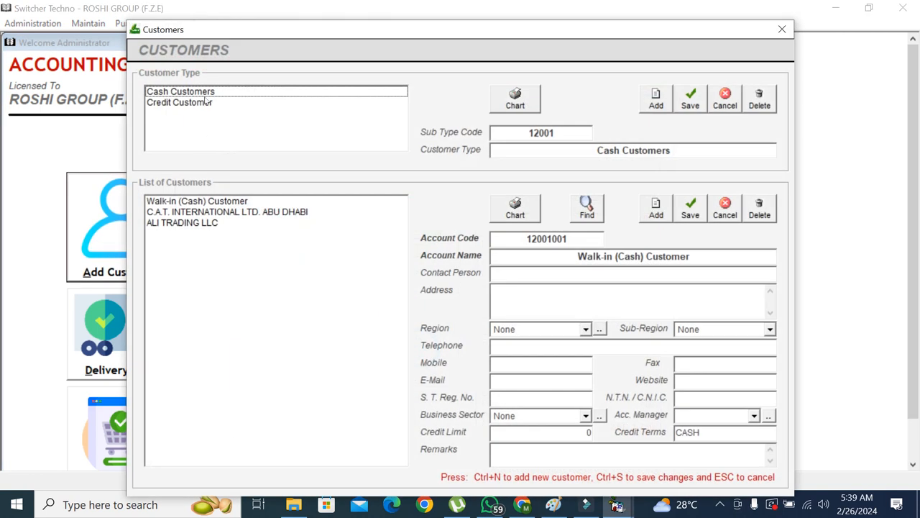
left_click(206, 102)
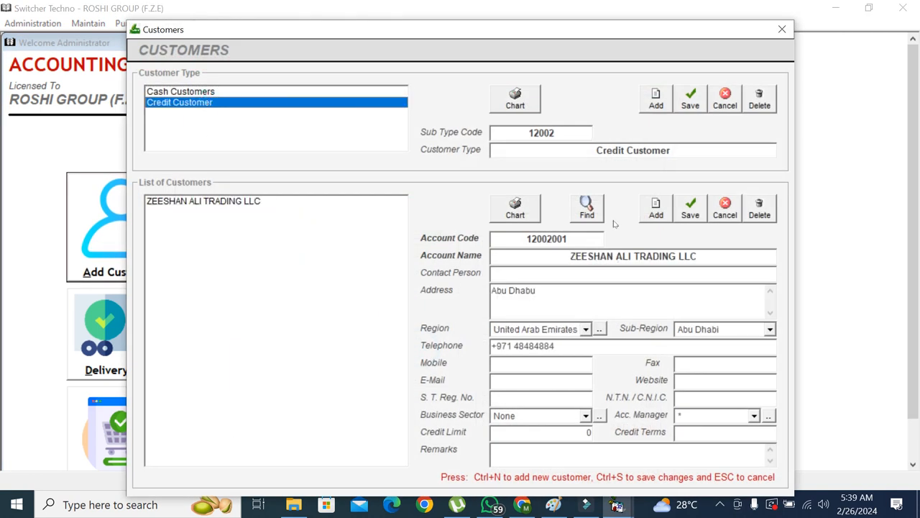
Start a new customer named ABC TRADING LLC and enter the contact person and address
left_click(654, 216)
type("s")
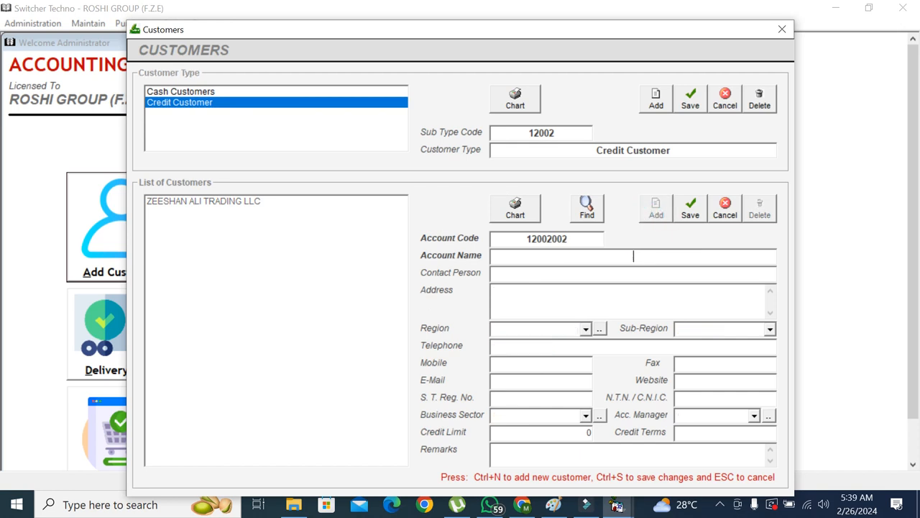
type("ABC TRADING LLC")
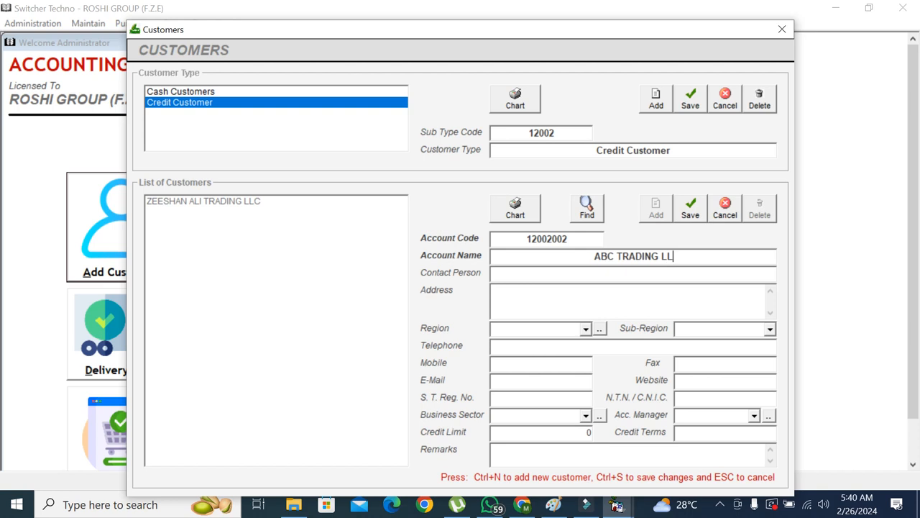
key("Return")
type("MR DANISH")
key("Return")
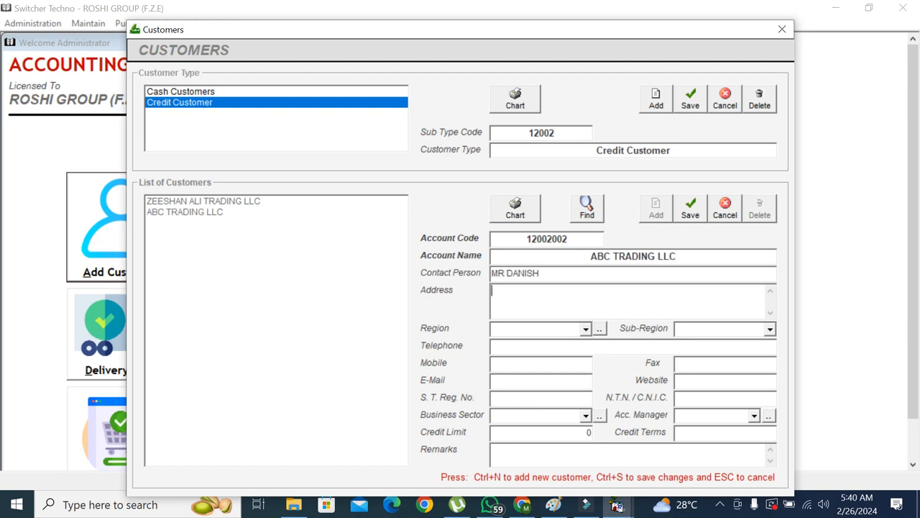
type("DEIAR CITY CENTER")
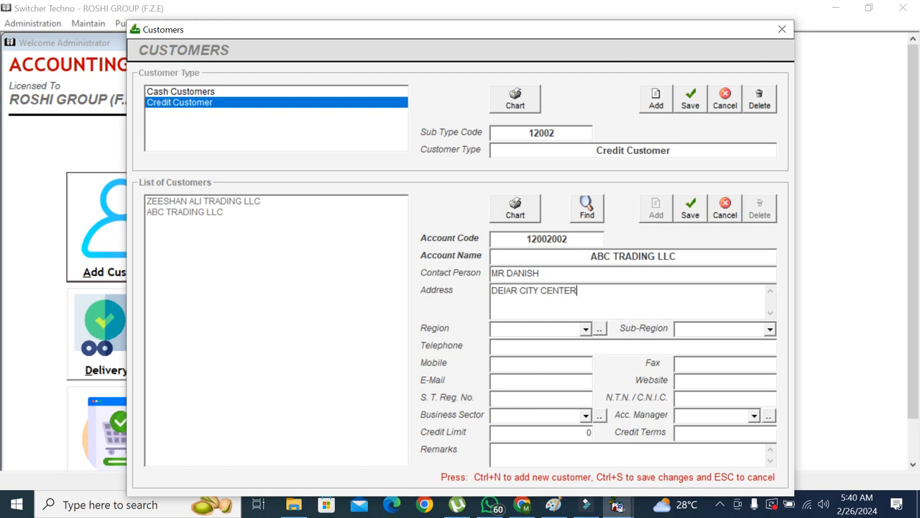
key("Return")
Set region United Arab Emirates, sub-region Dubai, and enter the customer's telephone number
key("Down")
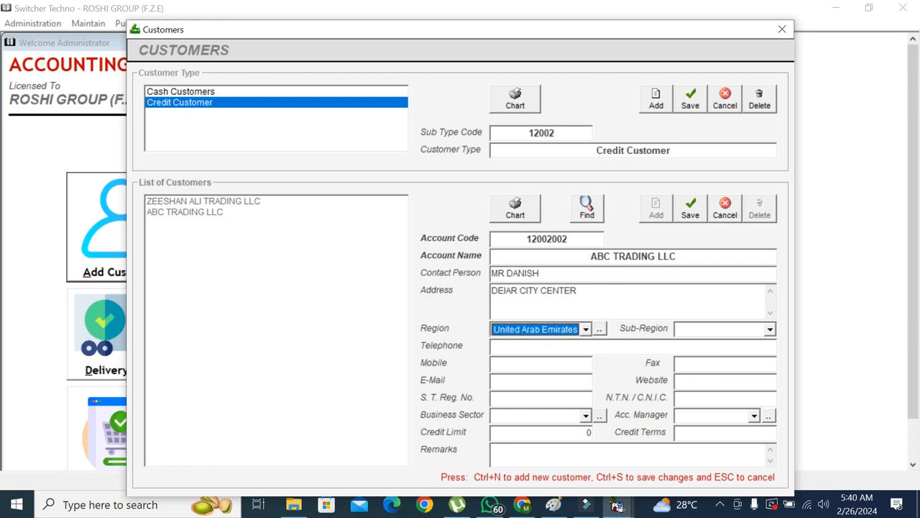
key("Return")
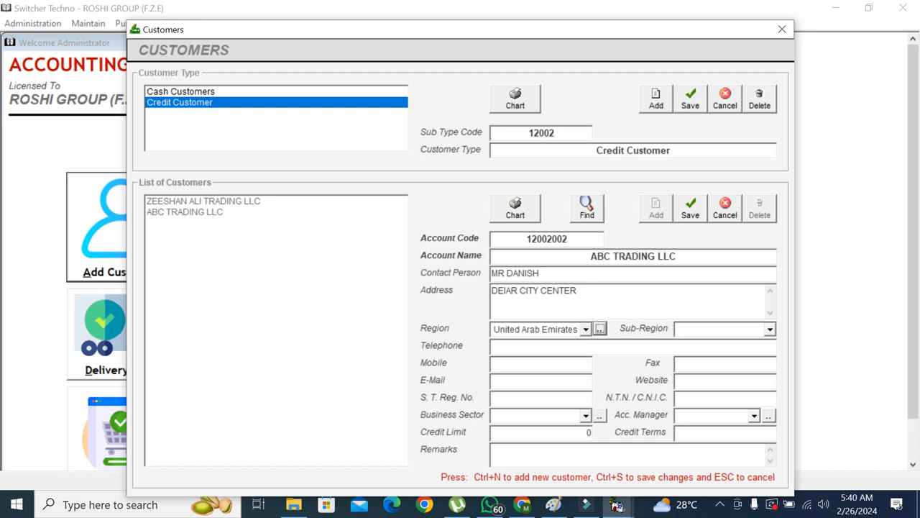
key("Down")
key("Down")
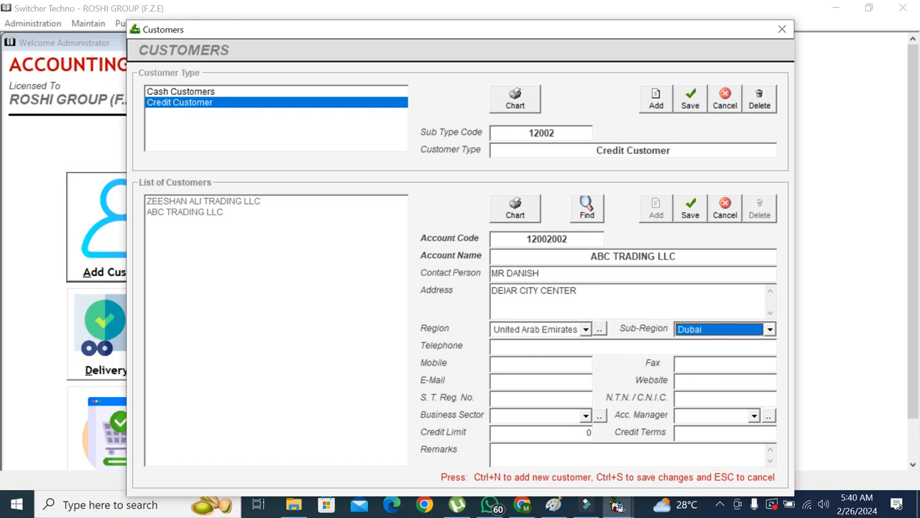
key("Up")
key("Down")
key("Return")
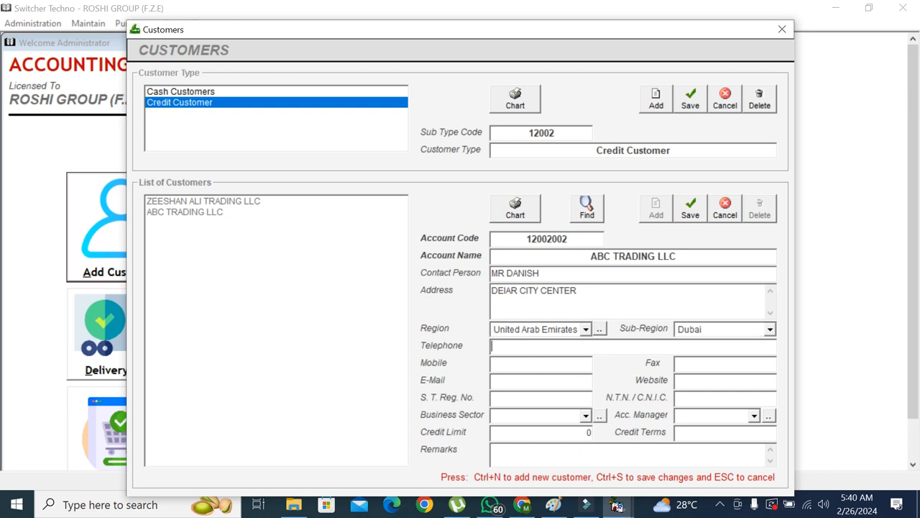
key("Return")
key("Return")
key("Return")
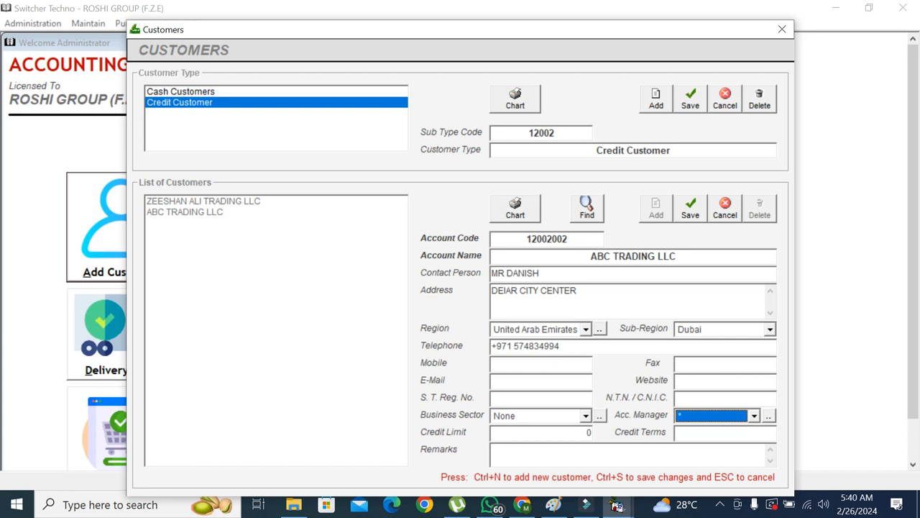
Save ABC TRADING LLC with credit limit 0, discard a blank new record, and close Customers
left_click(580, 434)
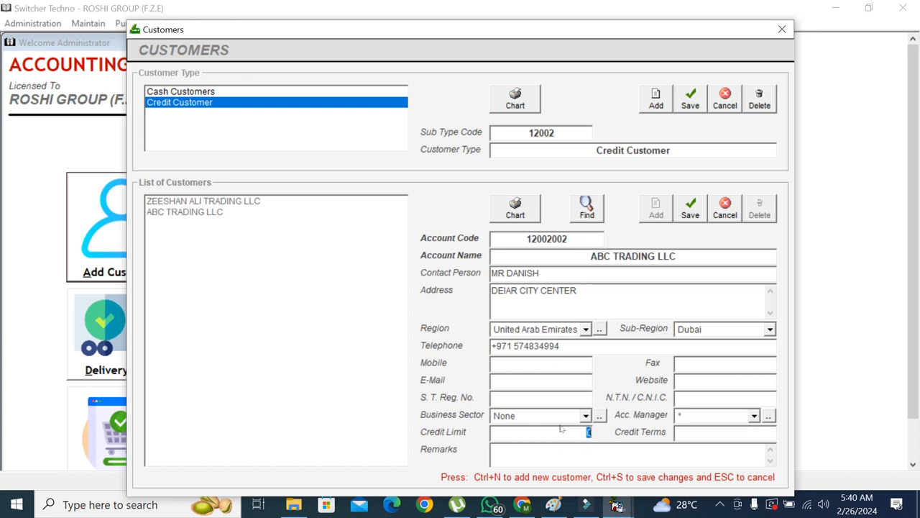
left_click(689, 215)
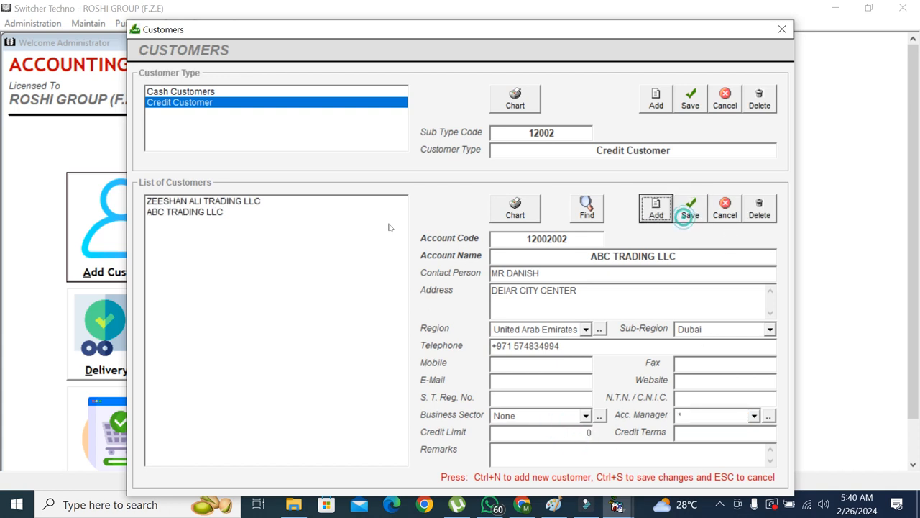
left_click(180, 266)
left_click(693, 207)
left_click(310, 244)
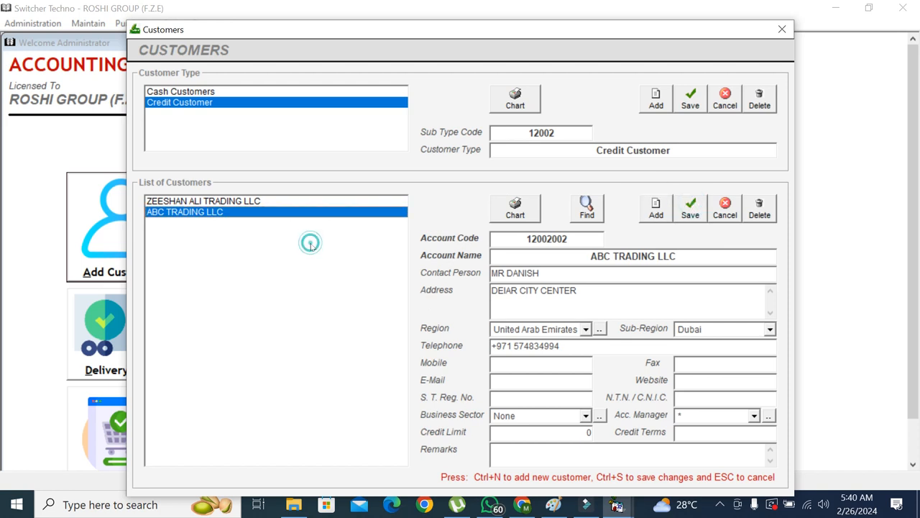
left_click(658, 209)
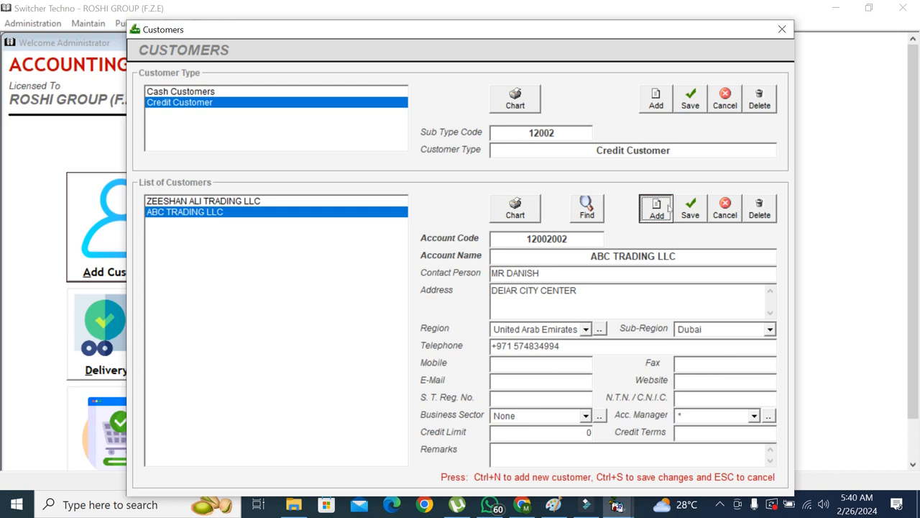
left_click(723, 207)
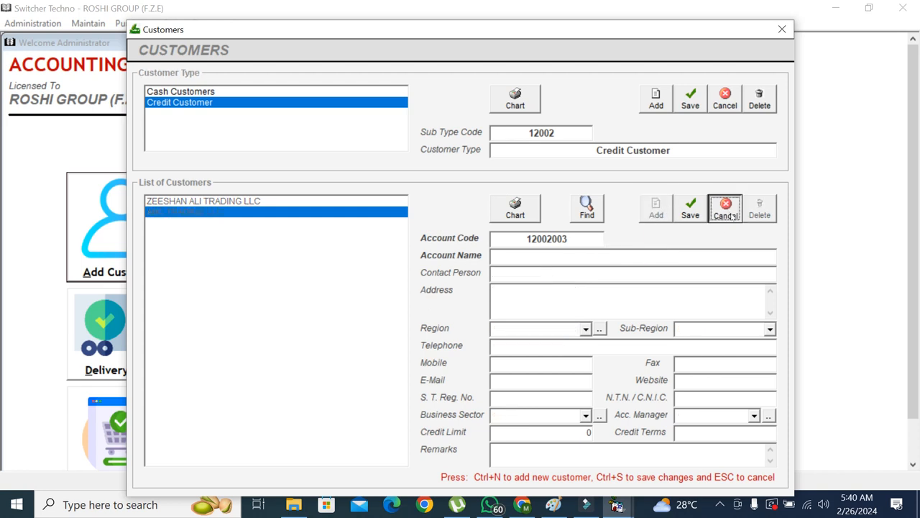
left_click(783, 30)
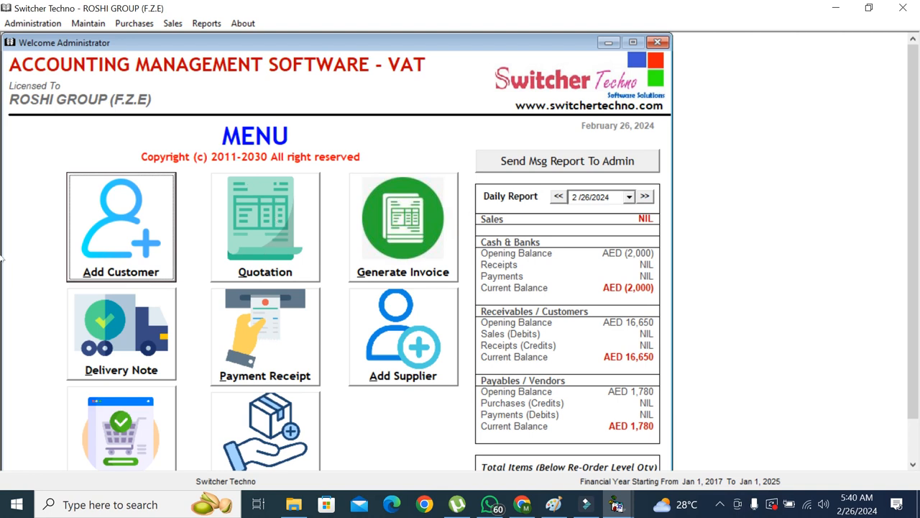
Open Chart of Inventory, browse the Laptop and Concrete Barriers categories, and begin main category 3
scroll(345, 388, "down", 1)
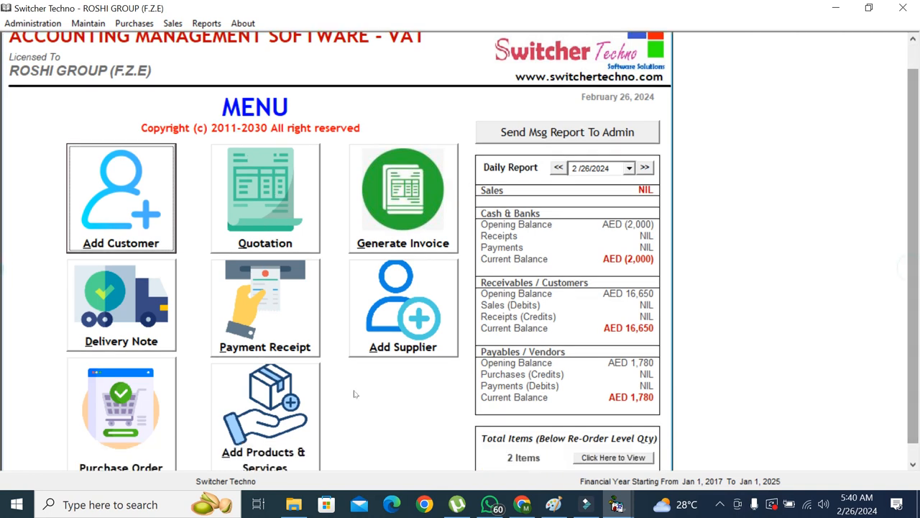
left_click(262, 427)
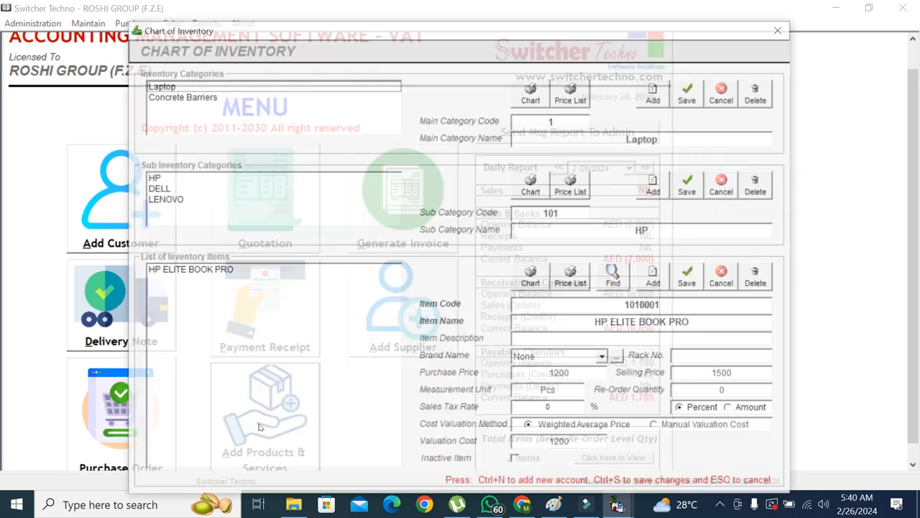
left_click(230, 112)
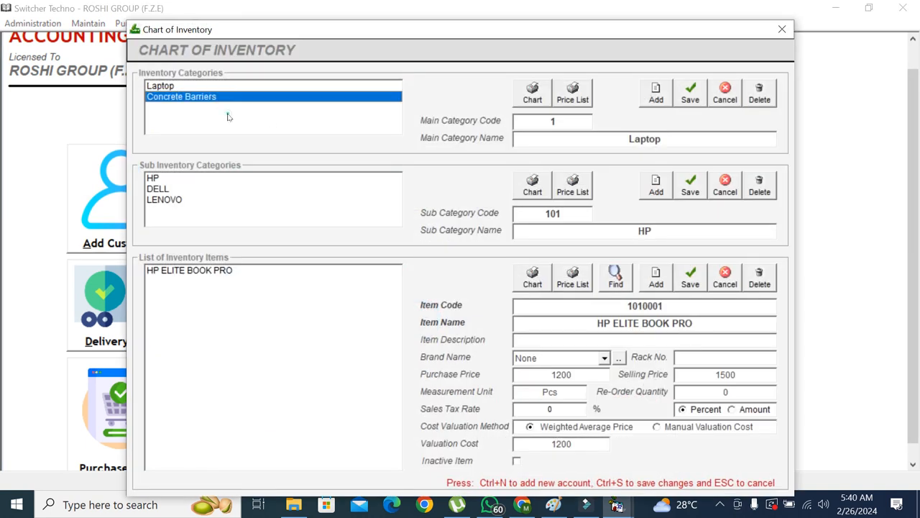
left_click(198, 87)
left_click(197, 96)
left_click(191, 212)
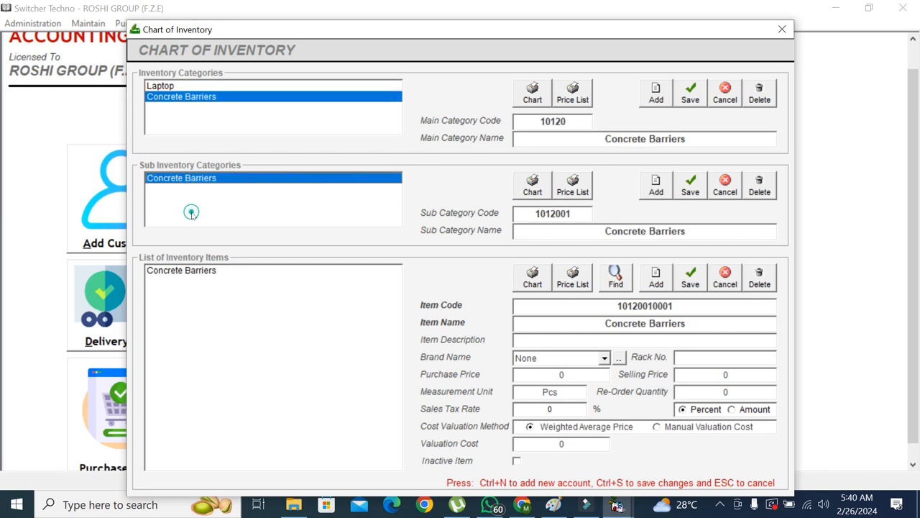
left_click(190, 271)
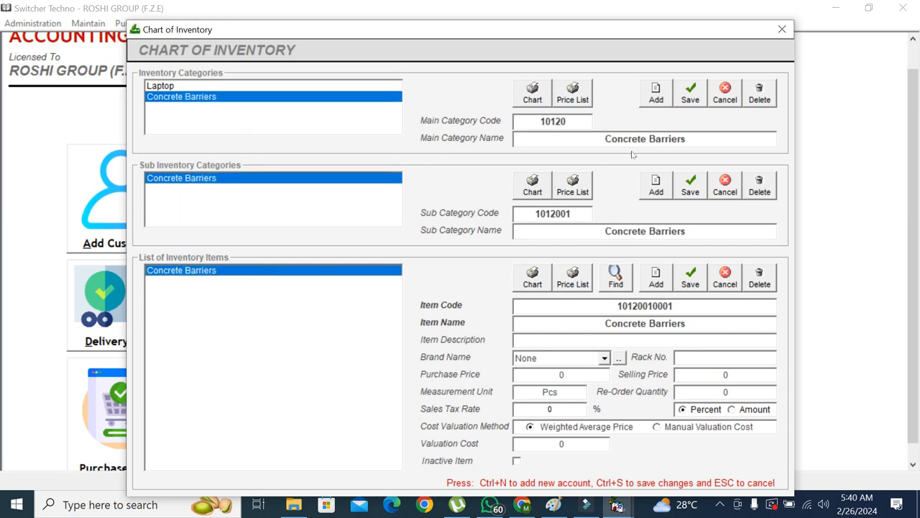
left_click(208, 86)
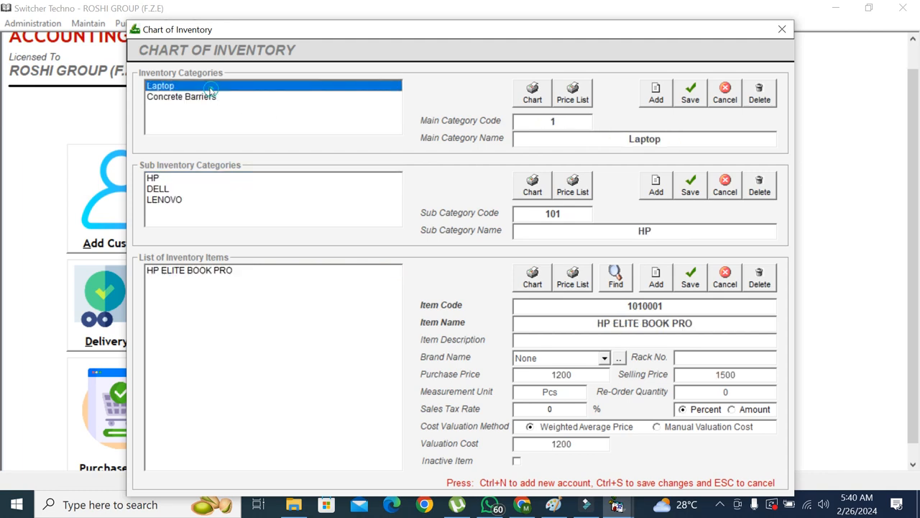
left_click(652, 97)
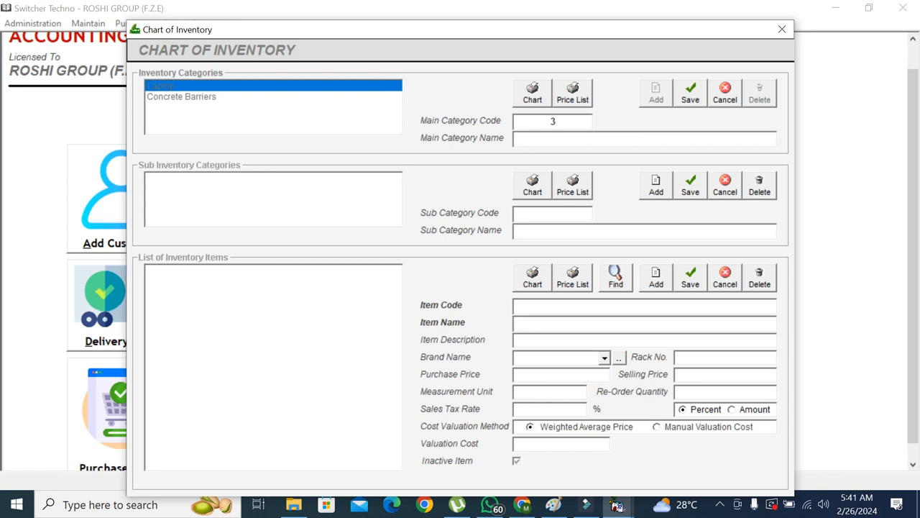
Save category SPARE PARTS and its sub-category CAR ENGINE PARTS, then begin item 3010001
type("SPARE PARTS")
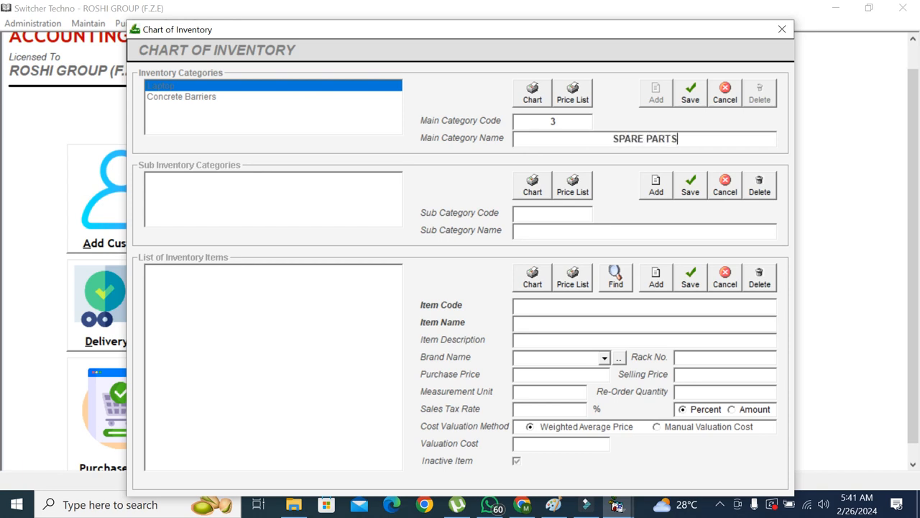
left_click(690, 93)
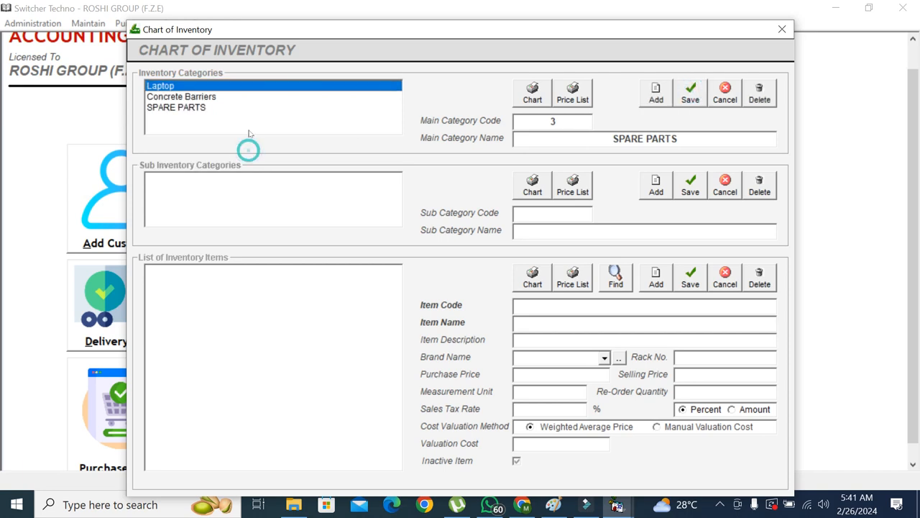
left_click(655, 186)
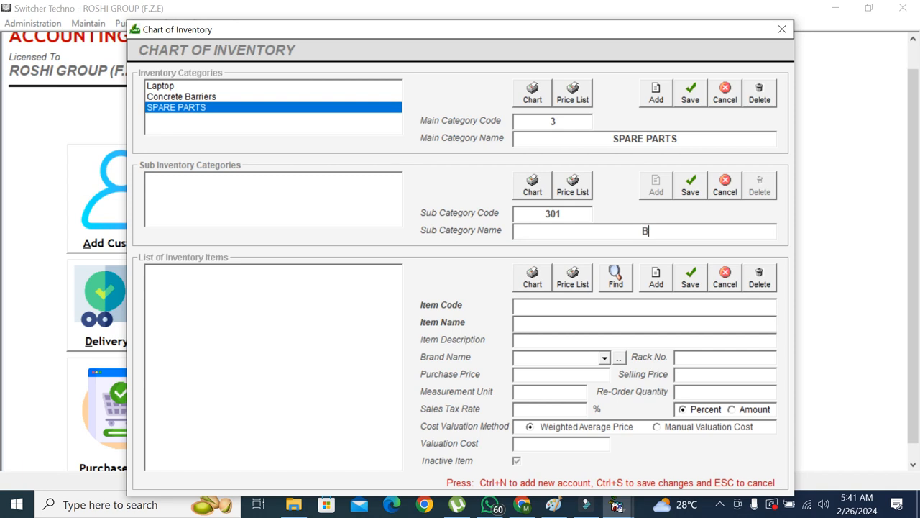
type("CAR ENGINE PARTS")
left_click(690, 186)
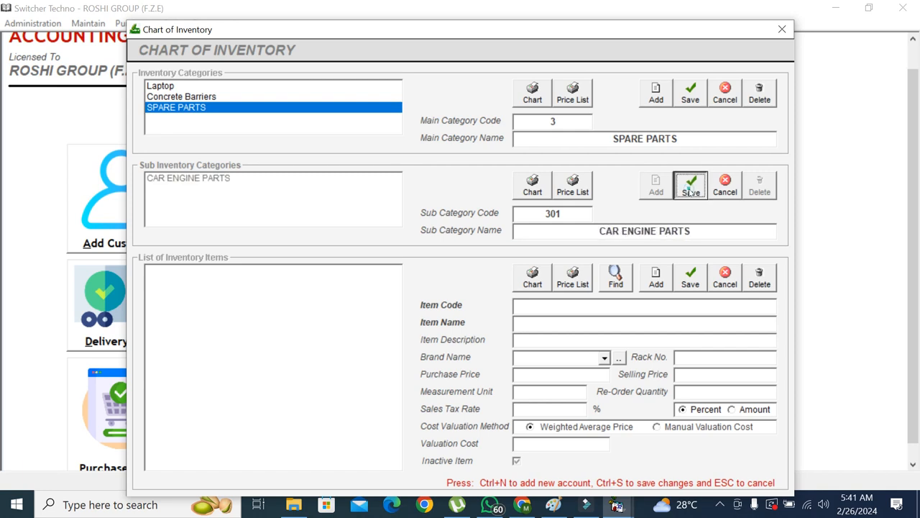
left_click(655, 280)
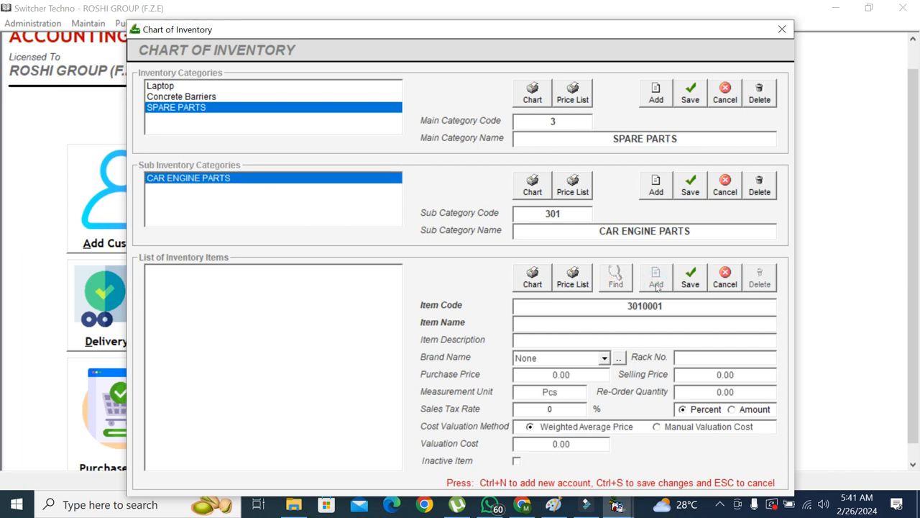
Enter item RADIATOR 4X4 with a description, purchase price 1200 and selling price 1800
type("RADIATOR 4X4")
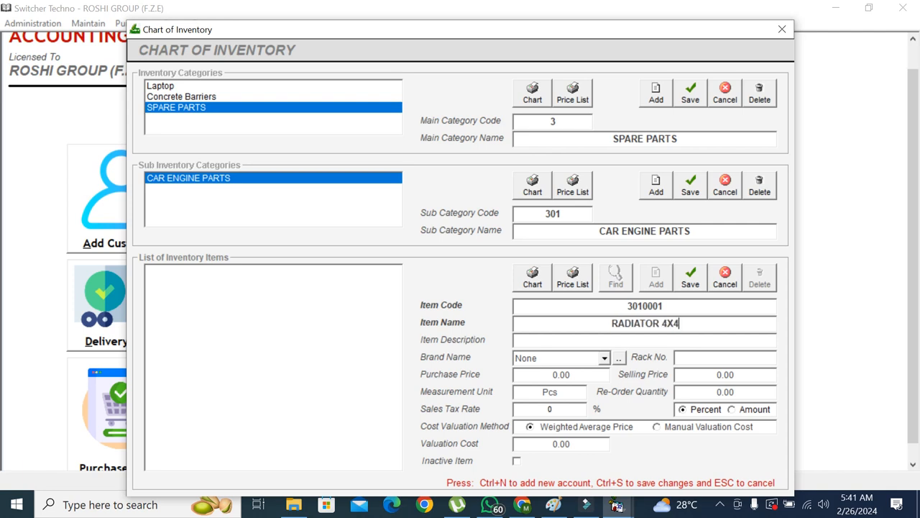
double_click(670, 323)
left_click(702, 323)
double_click(630, 322)
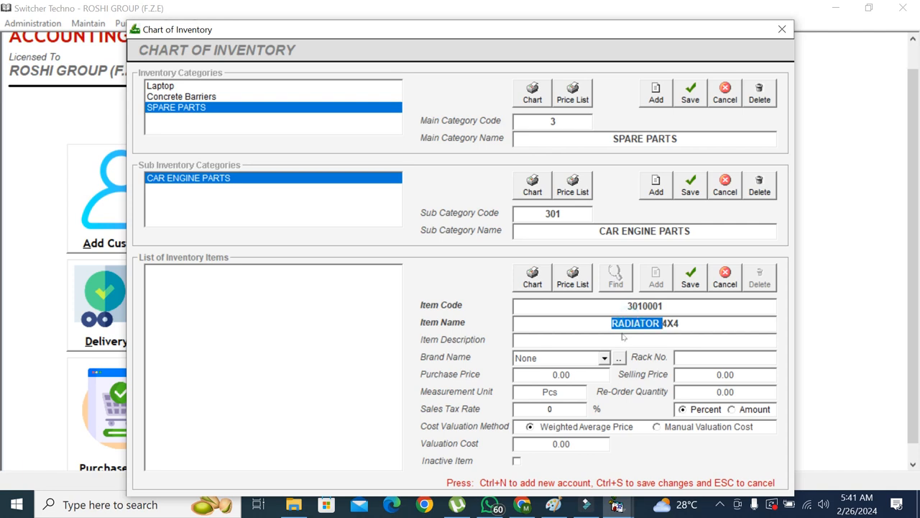
left_click(624, 338)
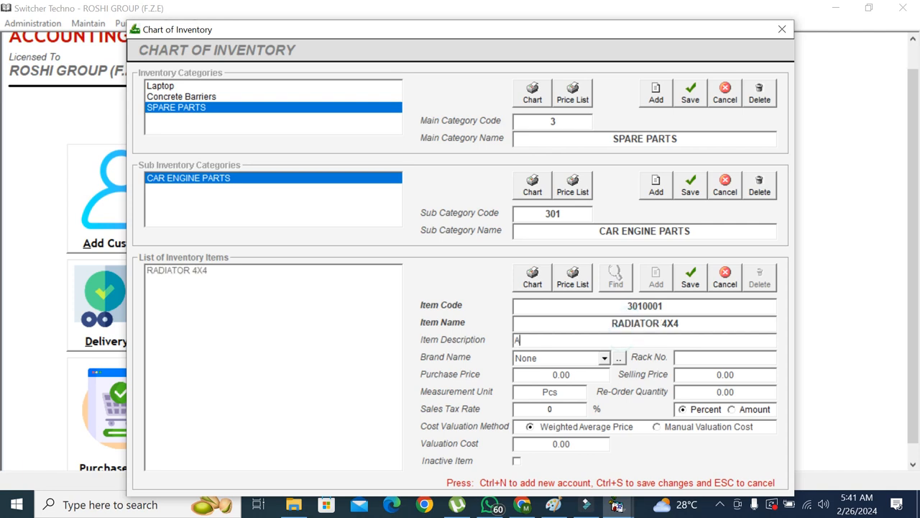
type("ASKJDLAKJDSLAKJD")
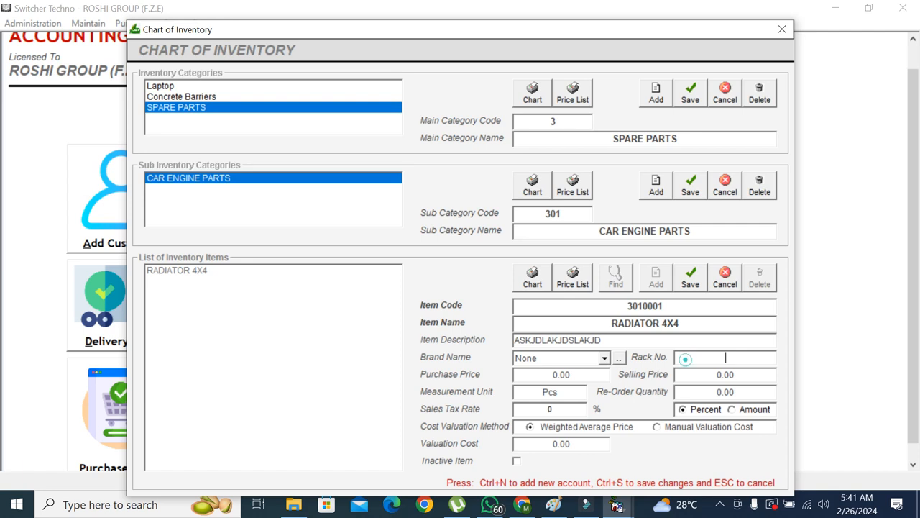
key("Tab")
type("1200")
key("Tab")
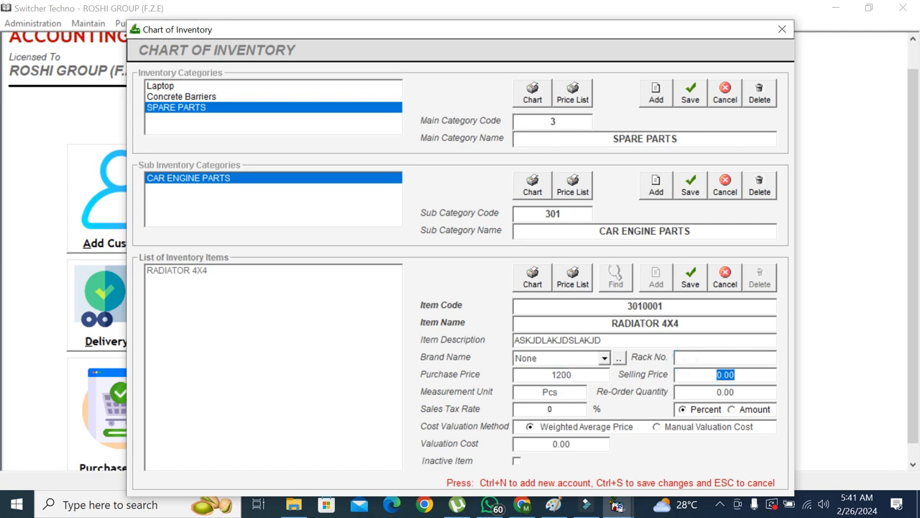
type("1800")
Set re-order quantity 0 and sales tax 0, save the item, and close Chart of Inventory
left_click(709, 391)
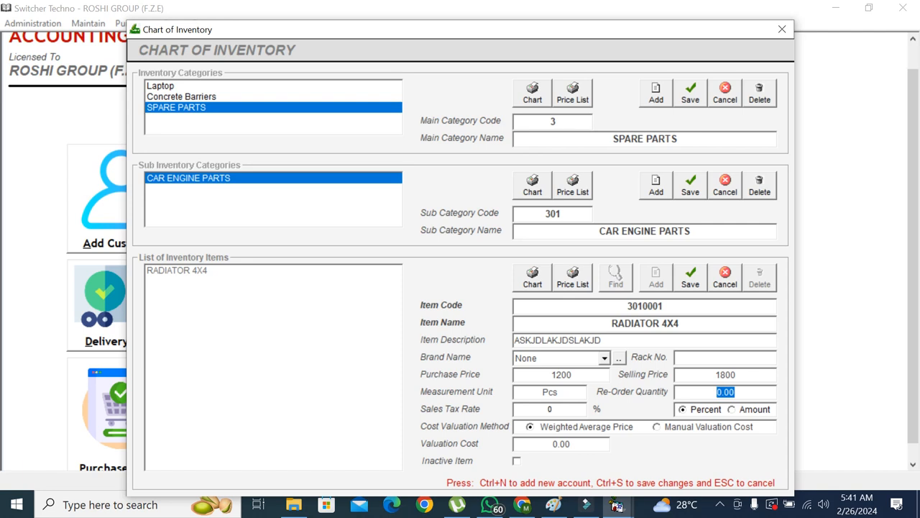
type("0")
key("Tab")
type("5")
double_click(550, 408)
type("0")
left_click(691, 281)
left_click(328, 353)
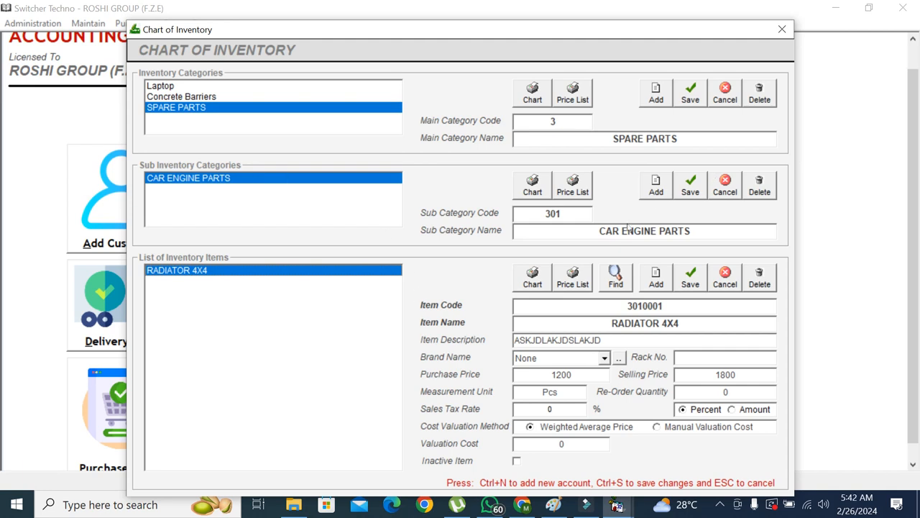
left_click(782, 29)
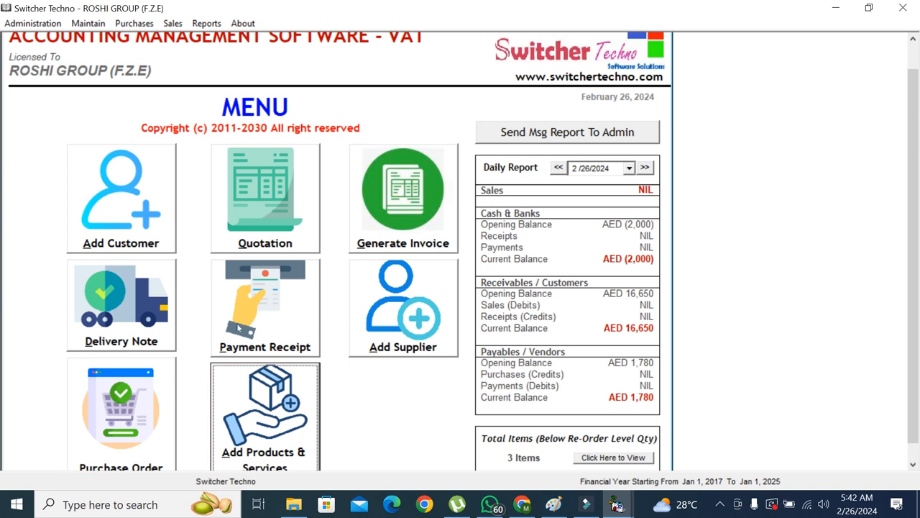
Close the mistakenly opened Cash Payments window and start a new purchase order
left_click(140, 433)
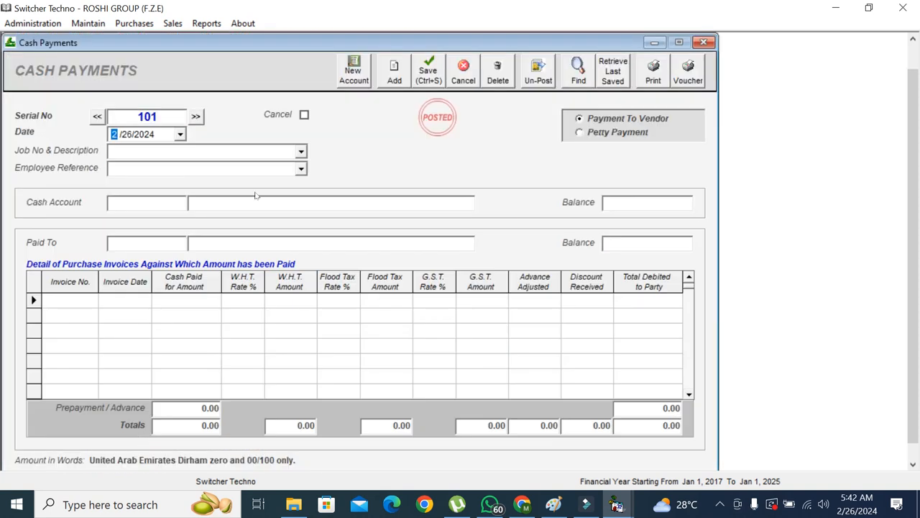
left_click(704, 44)
left_click(134, 23)
left_click(136, 41)
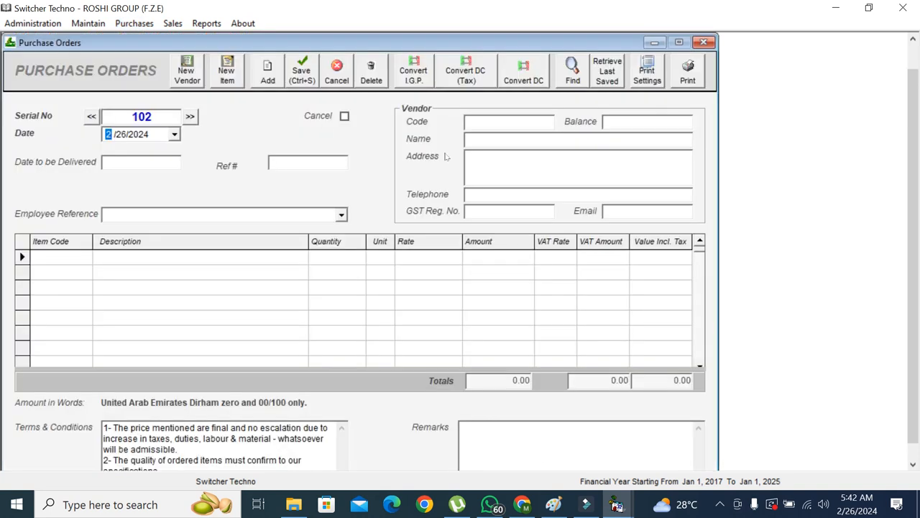
Choose vendor Poly Emirates, delivery date 29/2/2024 and supplier quote reference 8449
left_click(525, 120)
type("S")
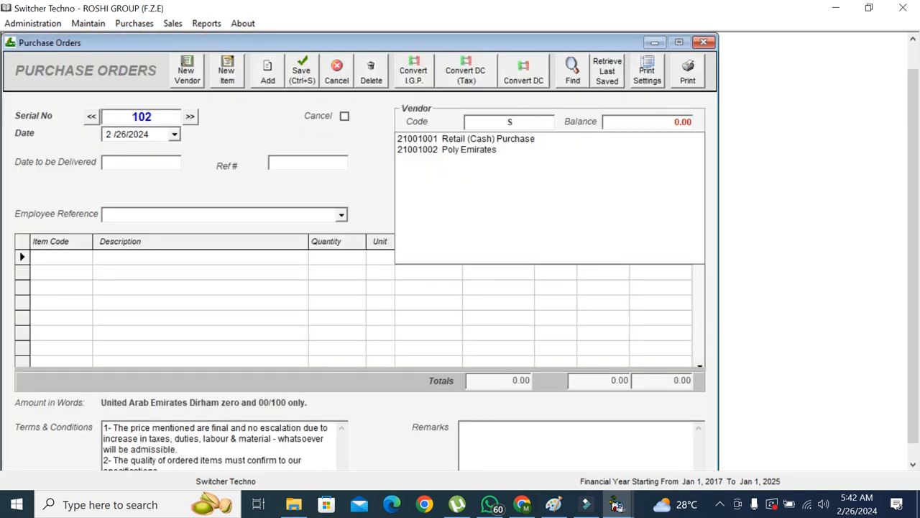
key("BackSpace")
type("A")
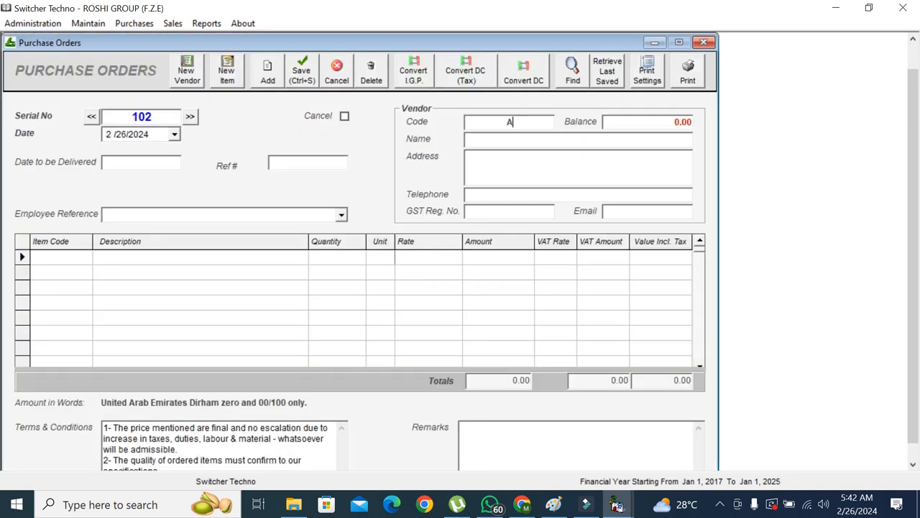
key("Down")
key("Down")
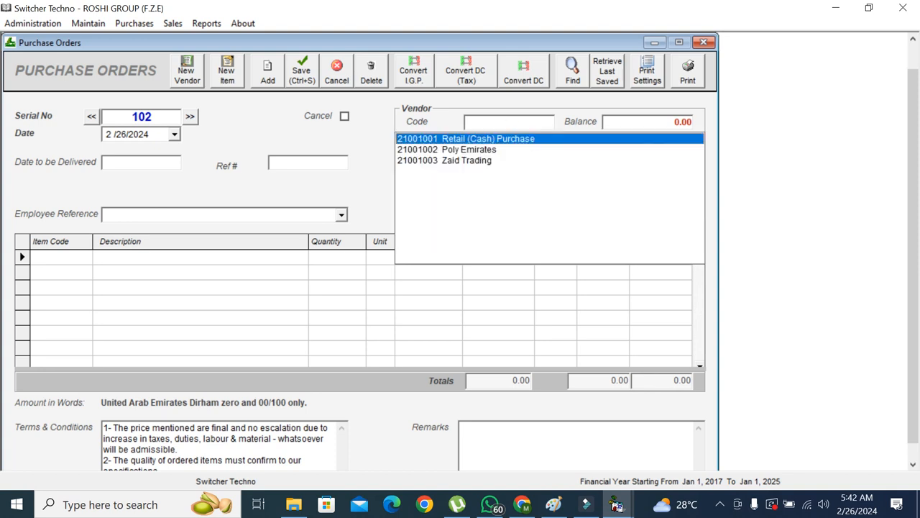
key("Return")
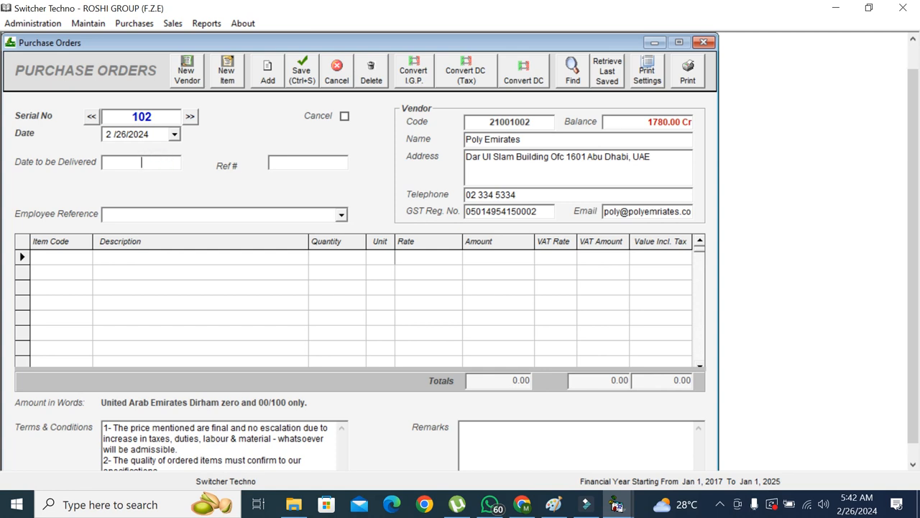
type("9/2/2024")
left_click(288, 161)
type("8449")
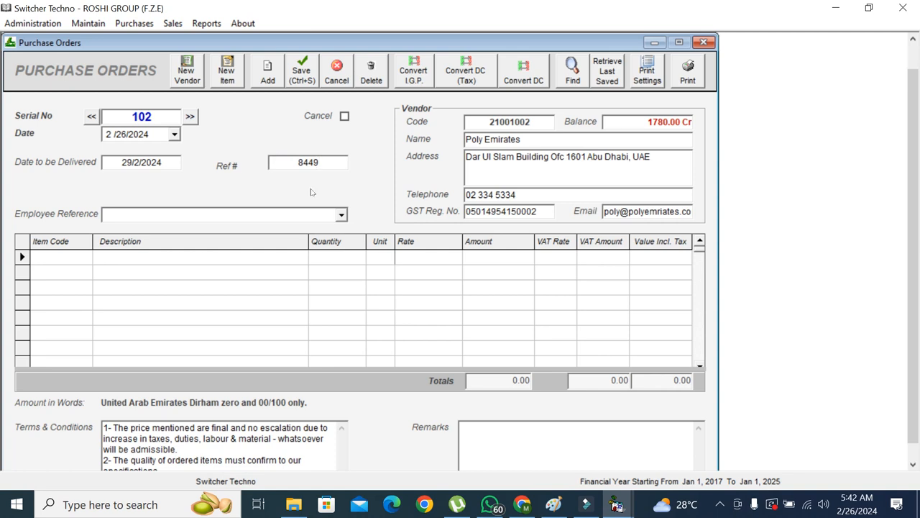
Add 20 RADIATOR 4X4 at 1200 with 5% VAT, bringing the total to 25200.00
left_click(88, 260)
type("RA")
key("Down")
key("Return")
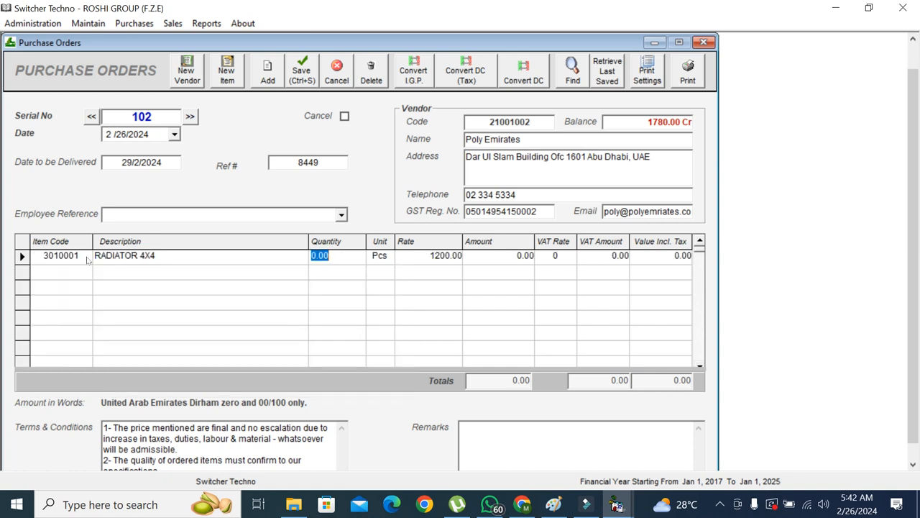
type("20")
key("Return")
key("Return")
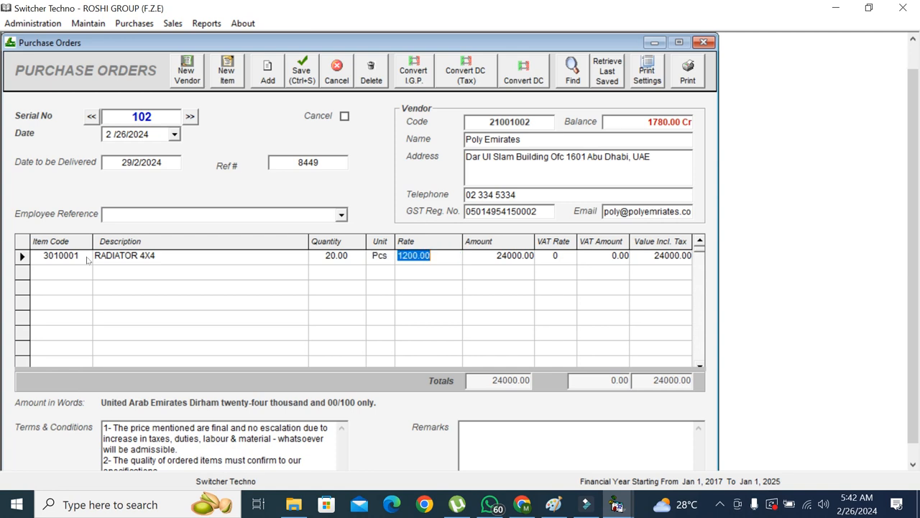
key("Right")
key("Left")
key("Left")
key("Left")
key("Right")
key("Right")
key("Right")
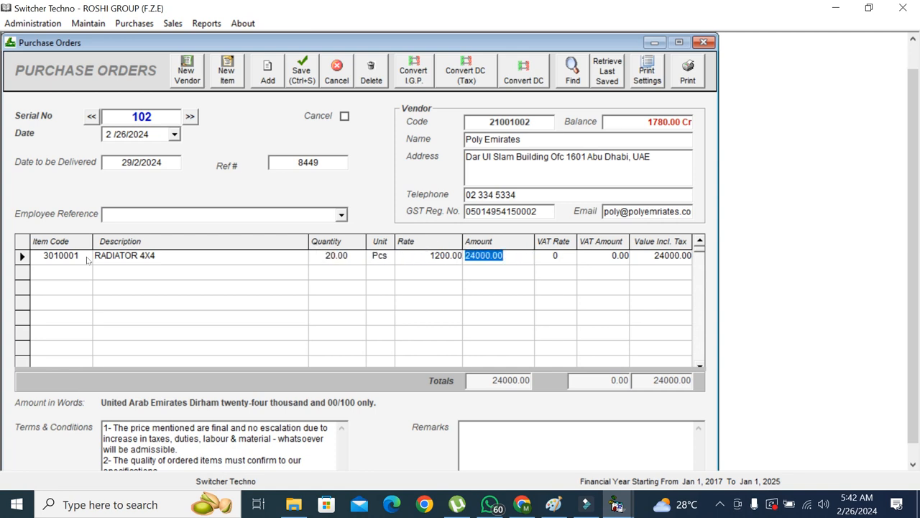
key("Right")
type("5")
key("Return")
key("Return")
key("Left")
key("Right")
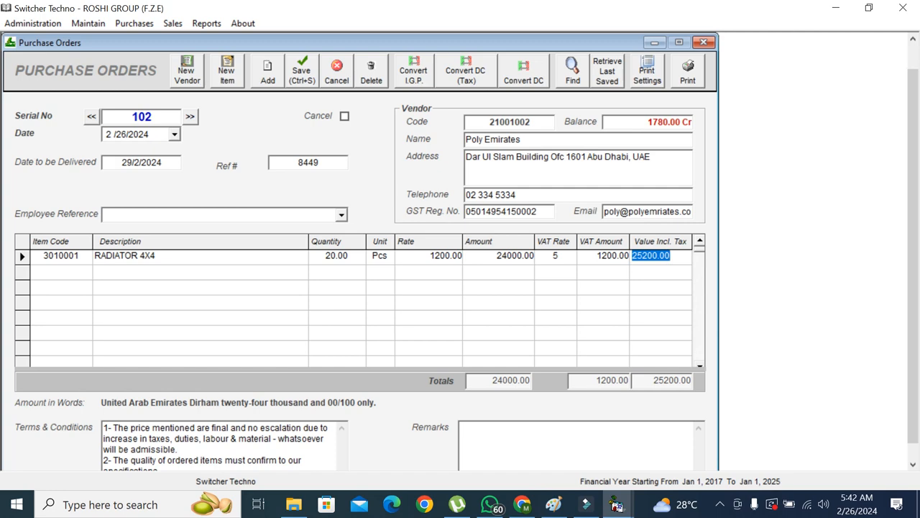
Print-preview purchase order 102 down to its bank footer, close it, and return to order 102
left_click(690, 70)
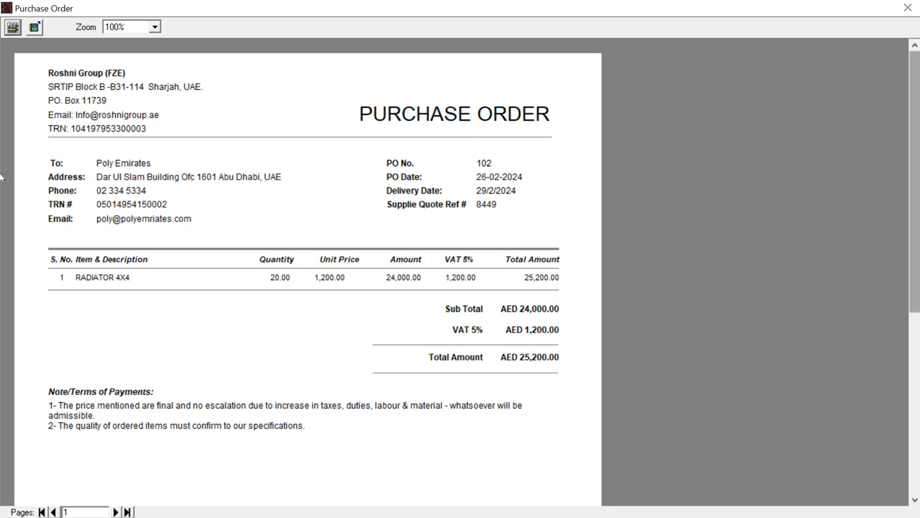
left_click_drag(919, 207, 919, 281)
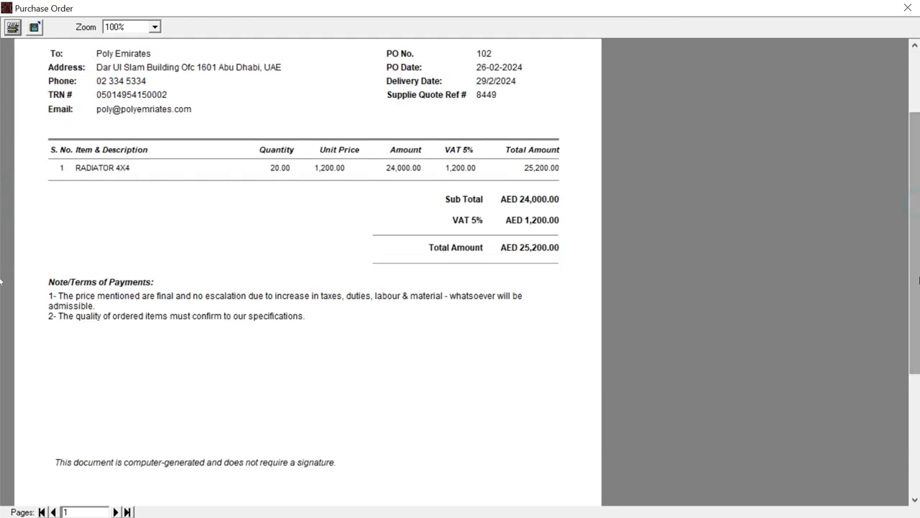
left_click(913, 445)
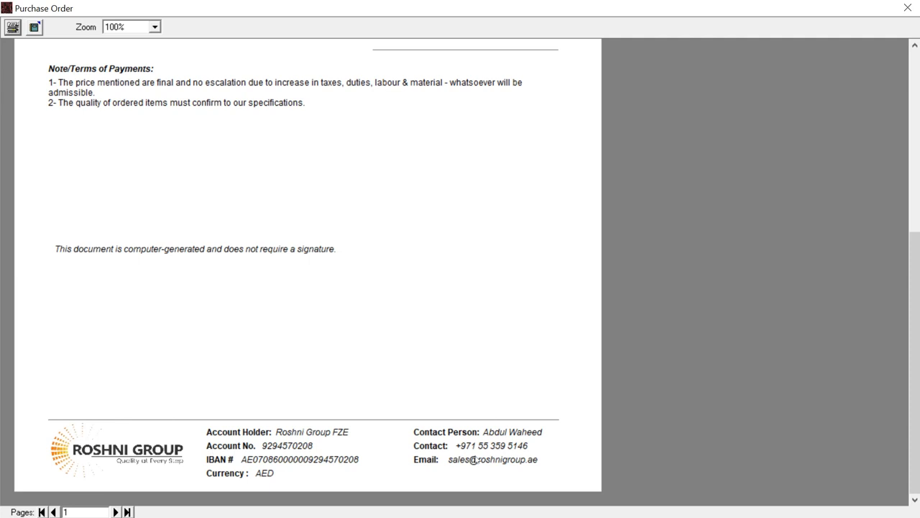
left_click_drag(918, 427, 918, 287)
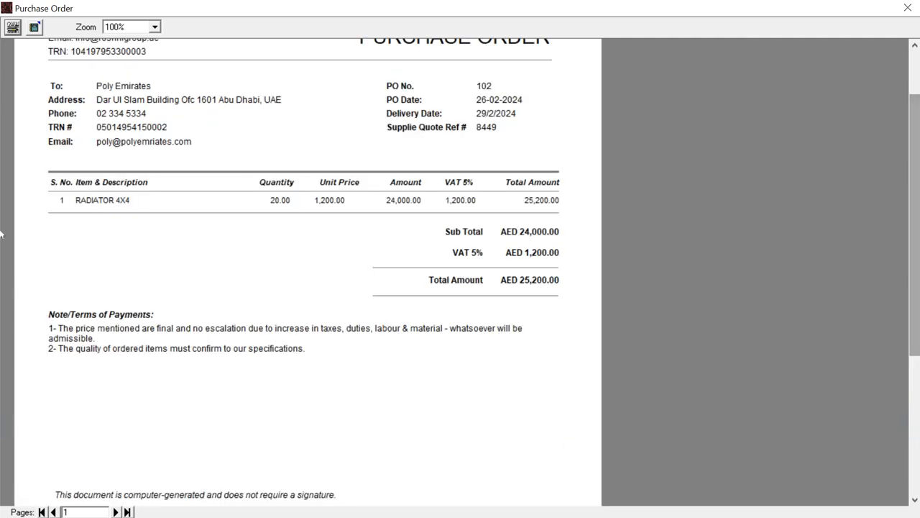
left_click_drag(917, 236, 918, 166)
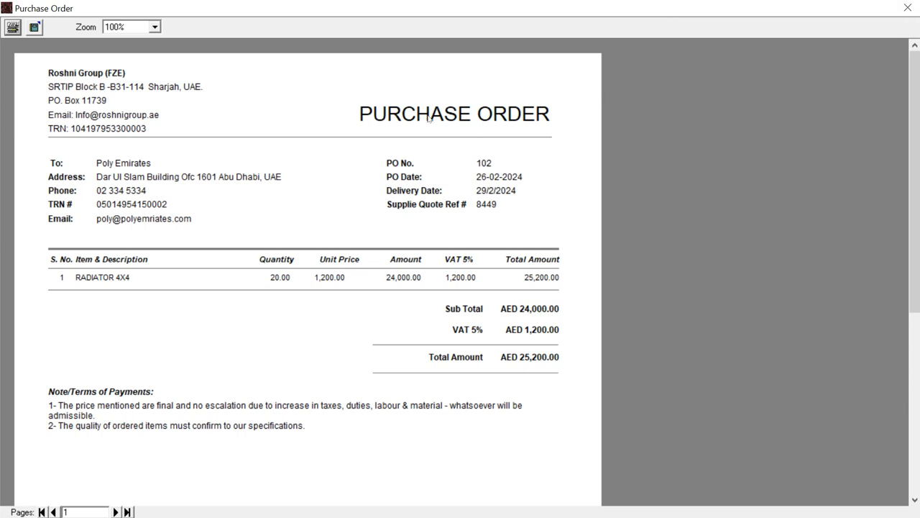
left_click(915, 8)
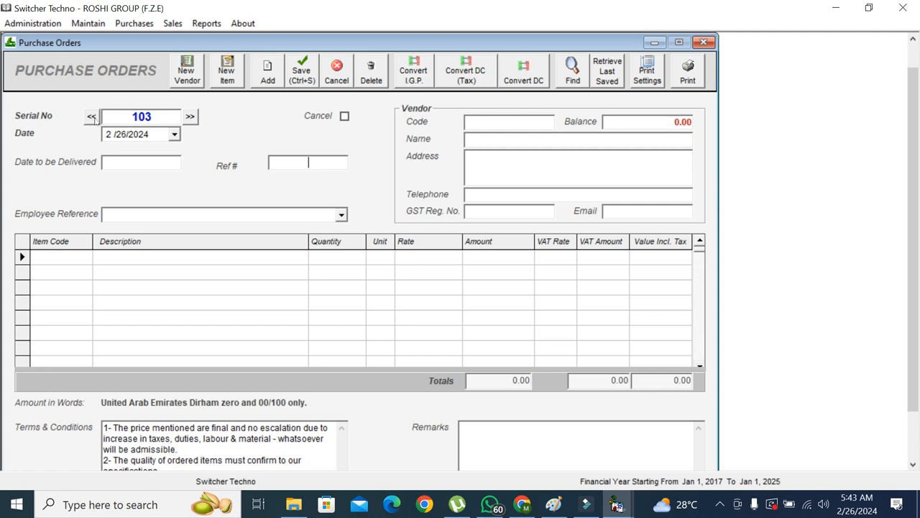
left_click(91, 117)
Convert purchase order 102 into a tax purchase and change the radiator quantity to 10
left_click(458, 76)
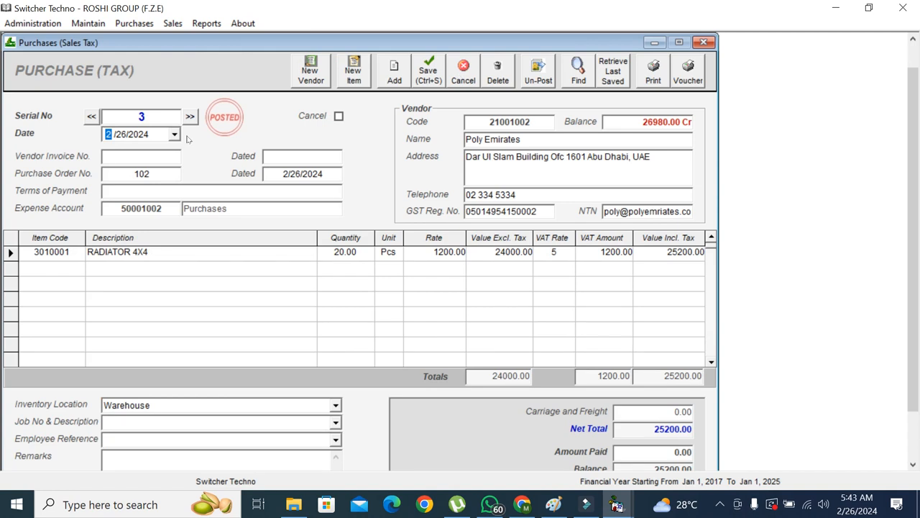
left_click(358, 256)
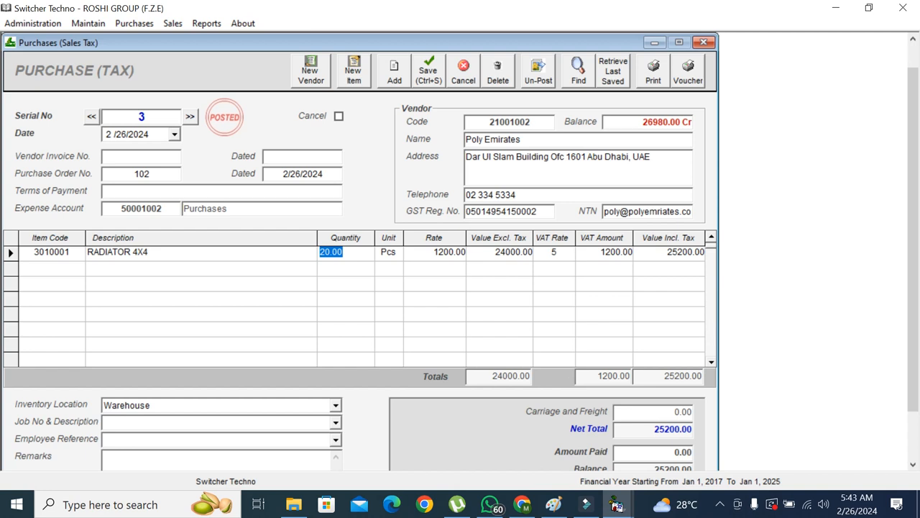
type("10")
key("Tab")
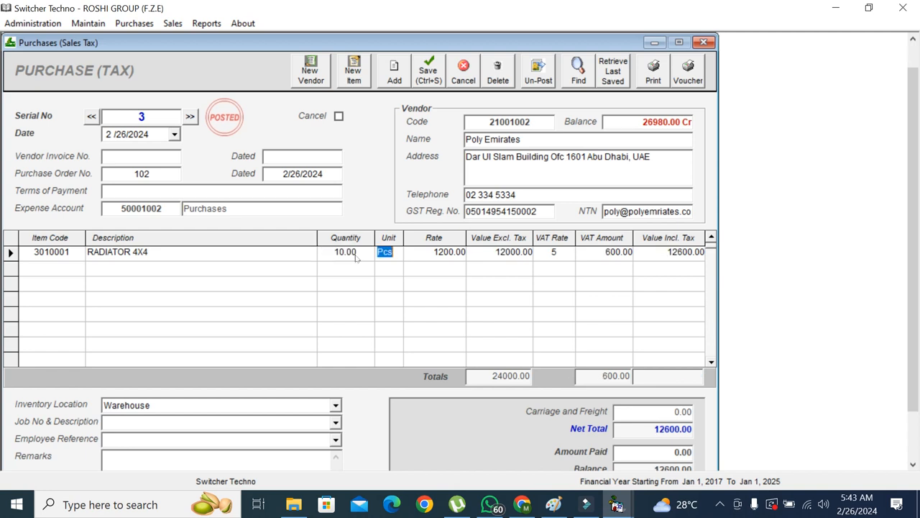
key("shift+Tab")
key("Tab")
key("Tab")
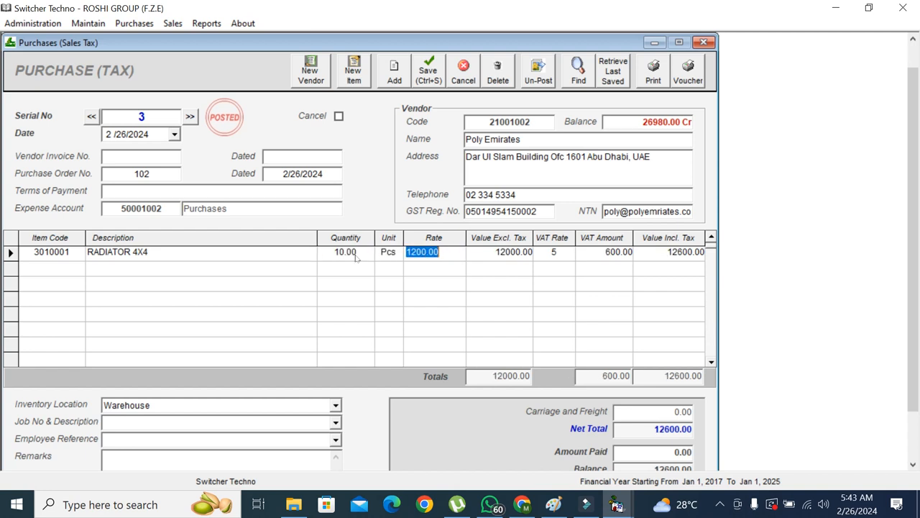
key("Tab")
key("shift+Tab")
Enter the vendor's invoice number and 3000 paid against the 12600.00 total, leaving 9600.00
left_click(141, 156)
type("48499")
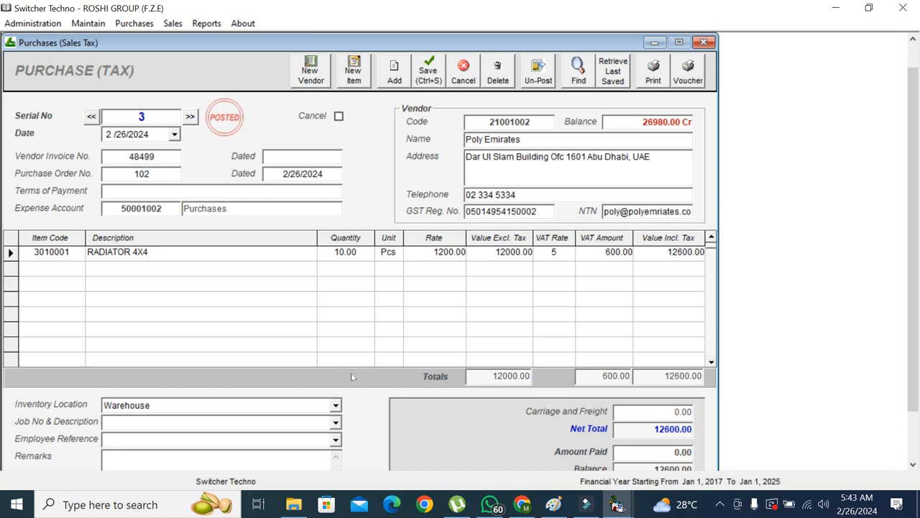
scroll(912, 424, "down", 2)
left_click(647, 372)
left_click(666, 411)
left_click(668, 394)
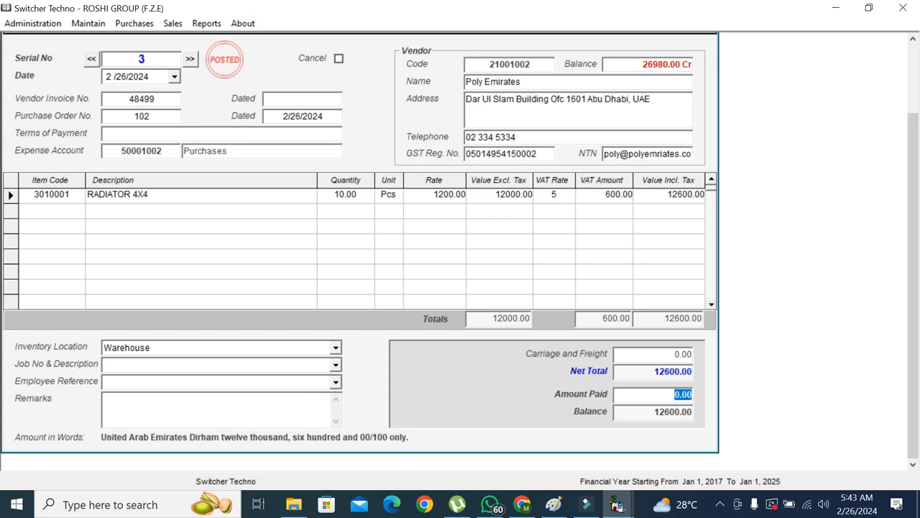
type("3000")
left_click(659, 411)
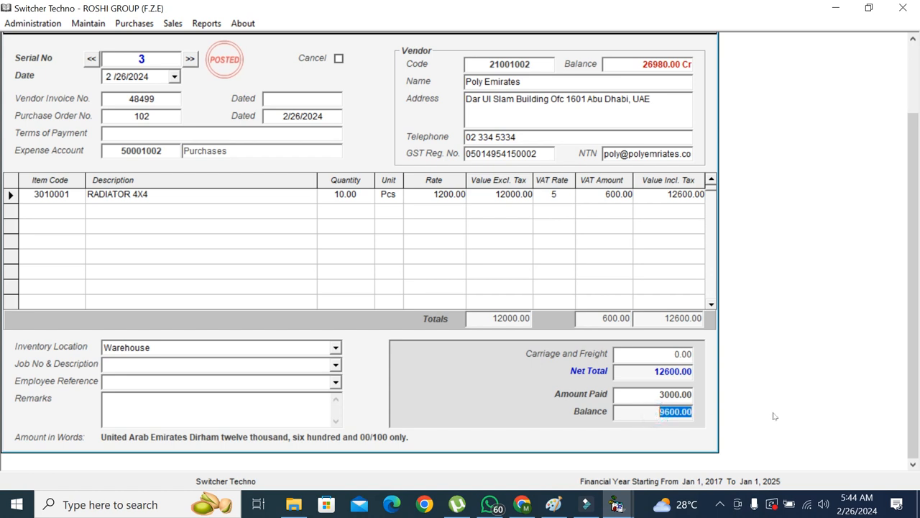
left_click_drag(916, 400, 916, 335)
Preview purchase invoice 3, close it and the Purchases (Non Tax) window, then open Reports
left_click(649, 104)
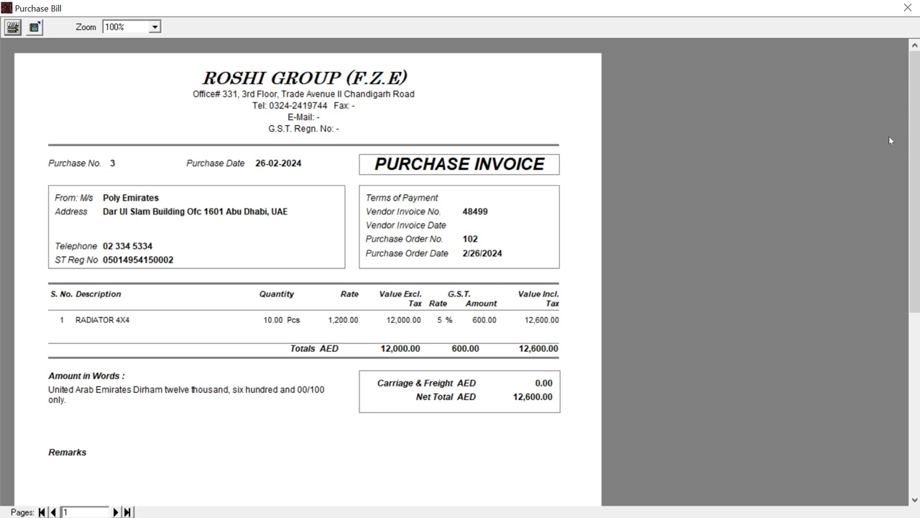
left_click_drag(917, 180, 917, 13)
left_click(909, 7)
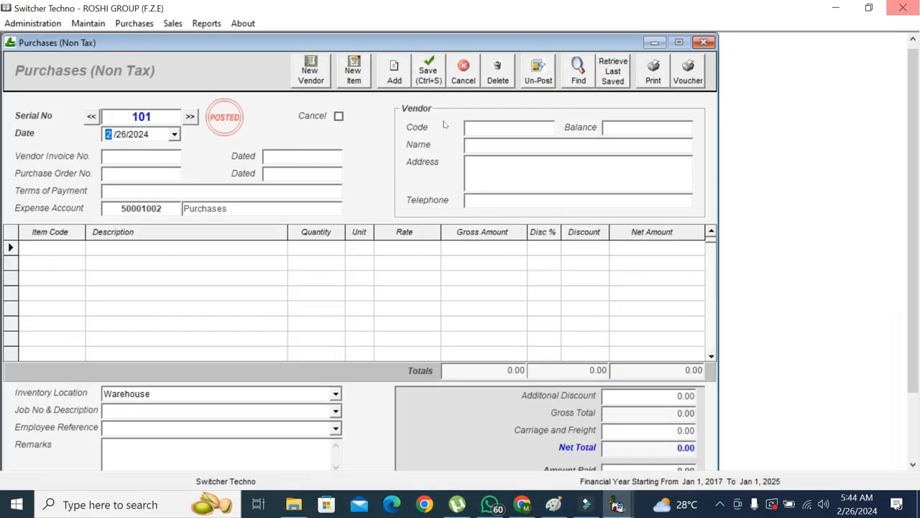
left_click(703, 43)
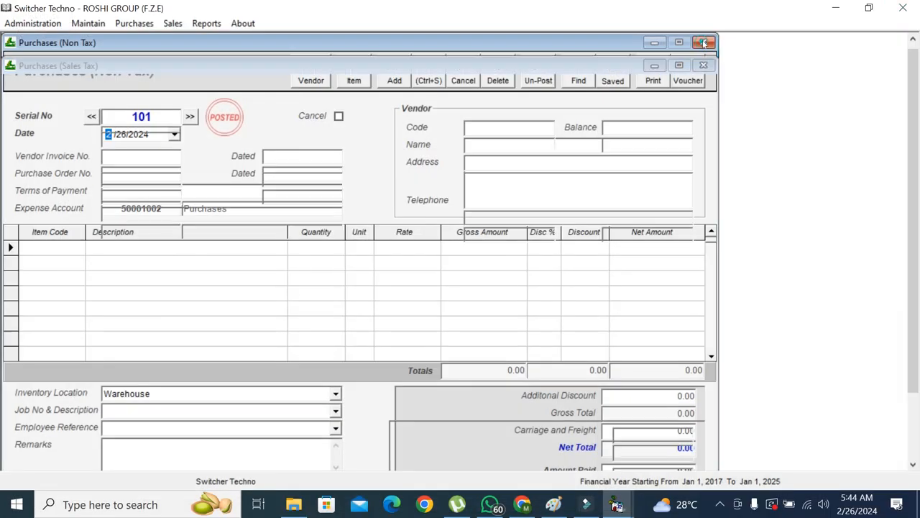
left_click(213, 25)
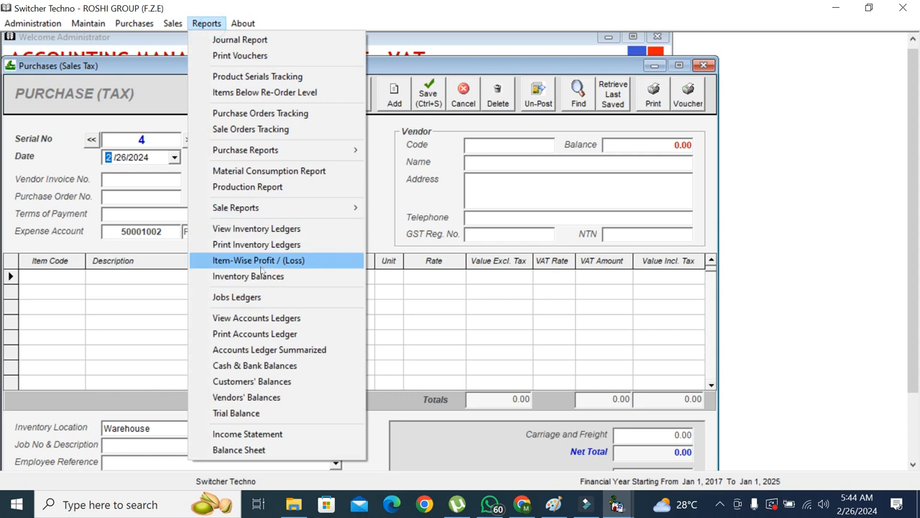
Open the account ledgers viewer and clear the 'AB' account search
left_click(263, 319)
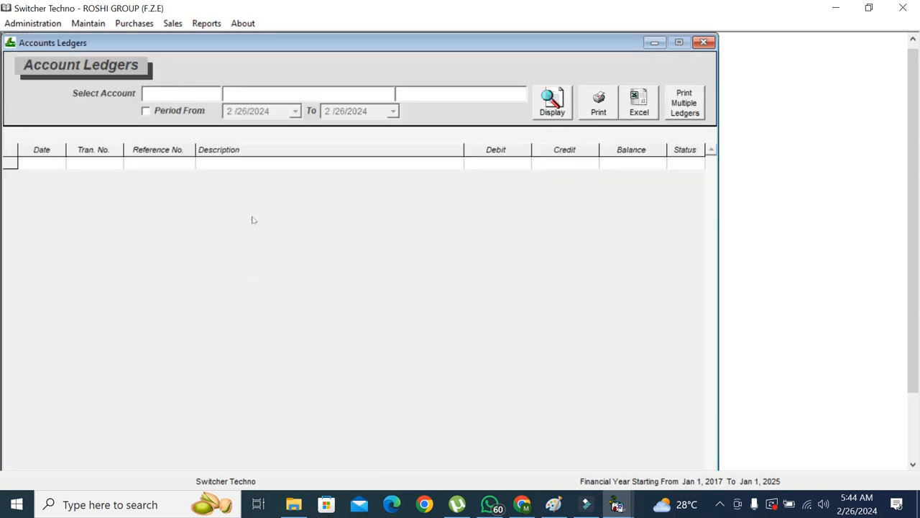
type("AB")
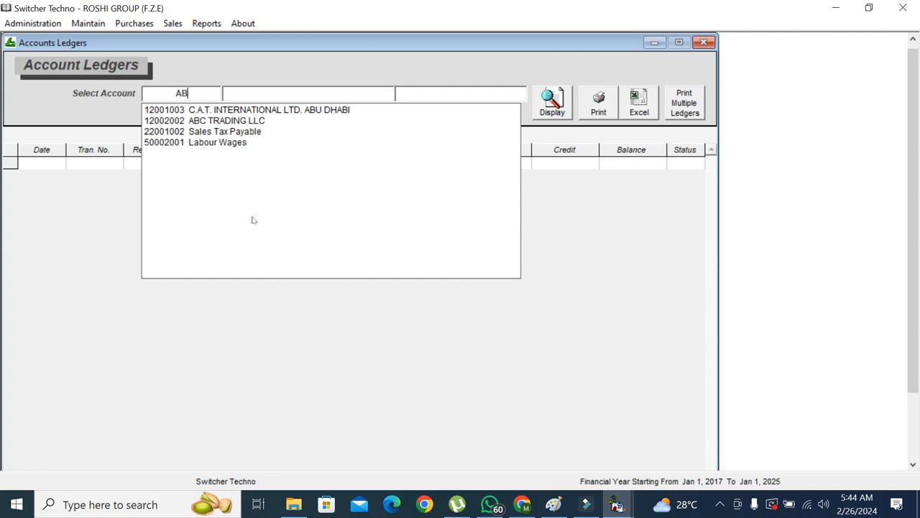
key("BackSpace")
key("BackSpace")
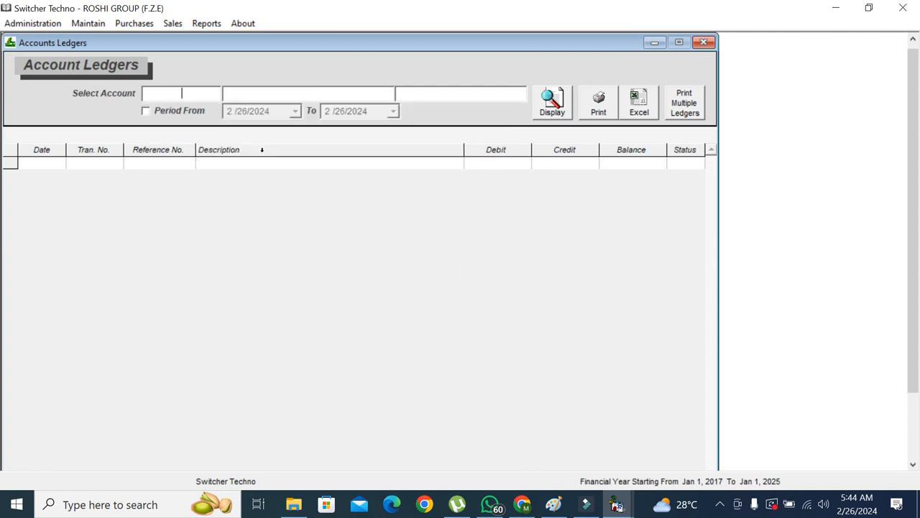
Reopen tax purchase 3 for Poly Emirates, preview its printed invoice, then close the form
left_click(141, 23)
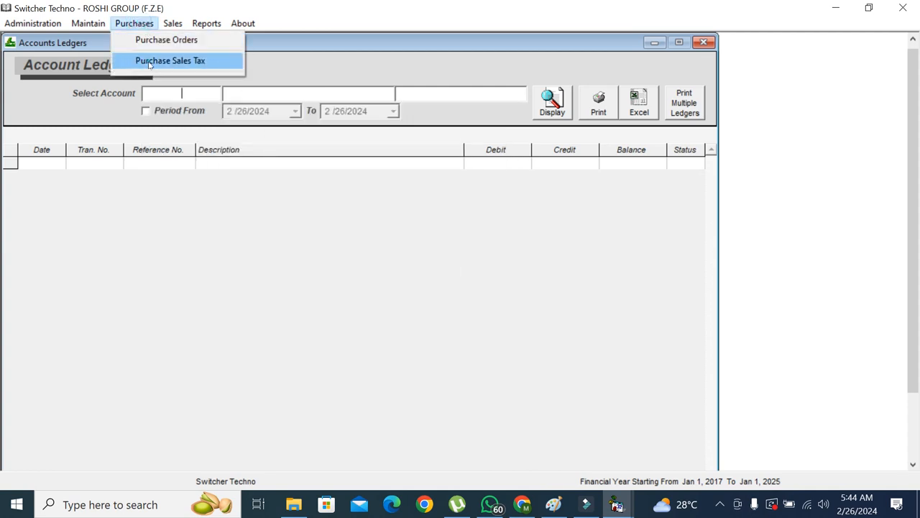
left_click(151, 60)
left_click(91, 139)
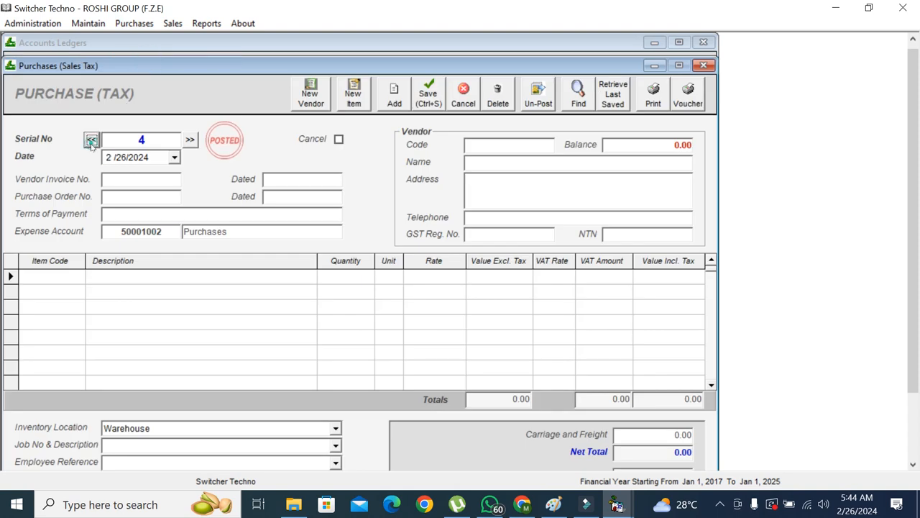
left_click(344, 277)
left_click(654, 92)
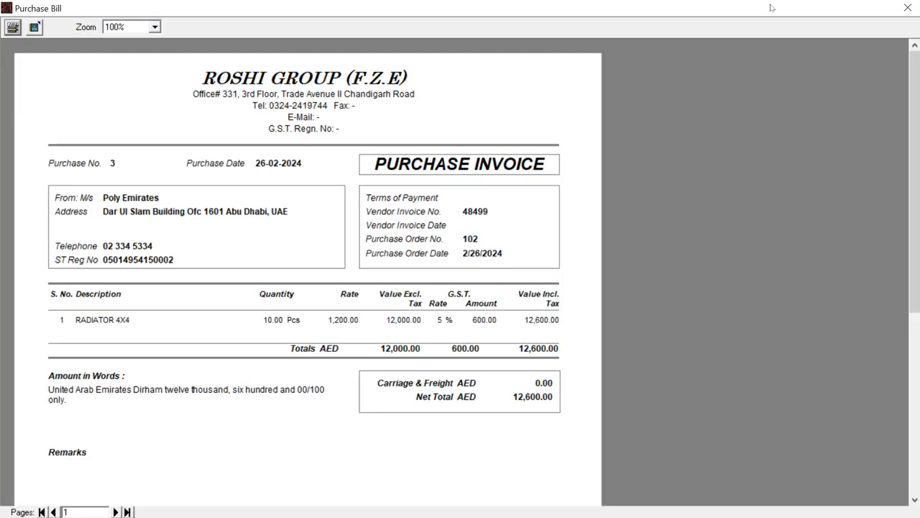
left_click(908, 8)
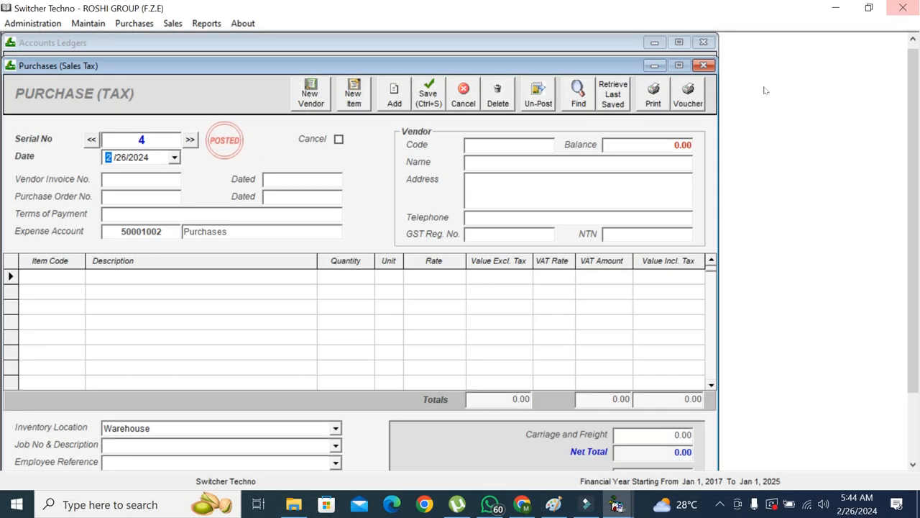
left_click(91, 140)
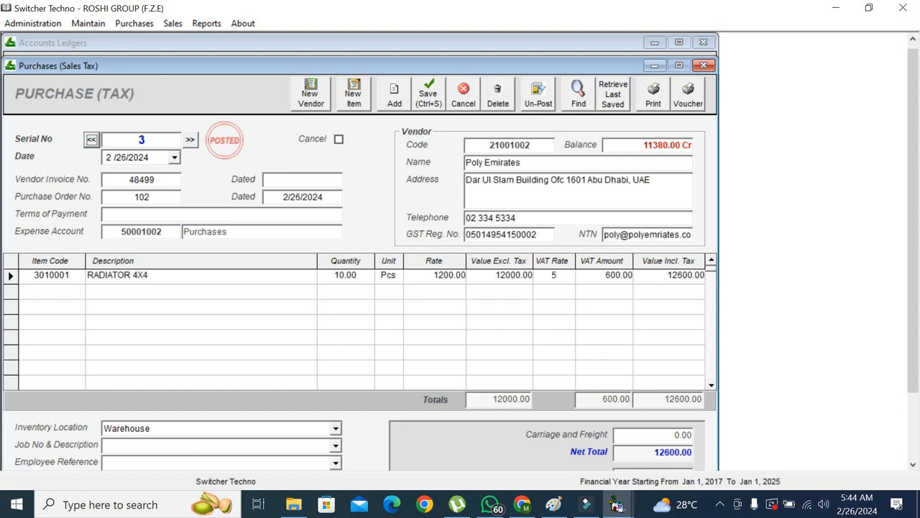
left_click(703, 65)
Display and print-preview the Poly Emirates account ledger
type("POLY")
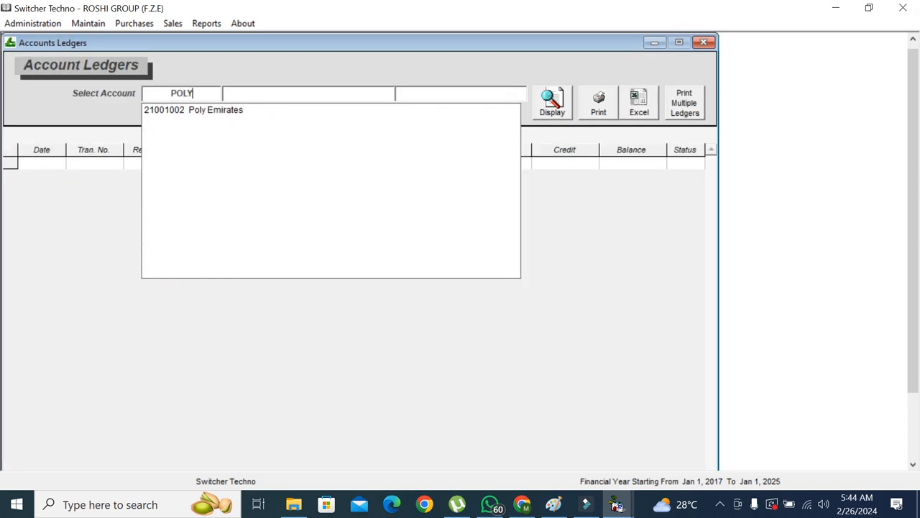
key("Return")
left_click(562, 107)
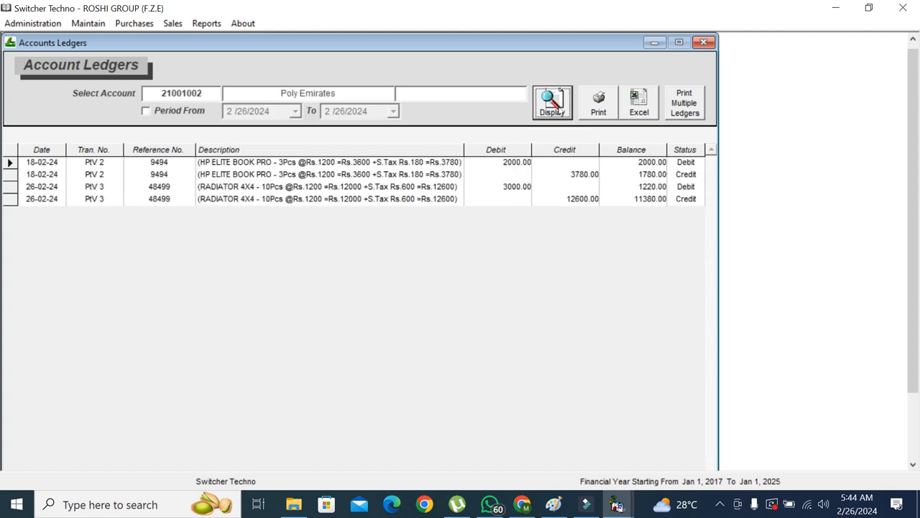
left_click(591, 114)
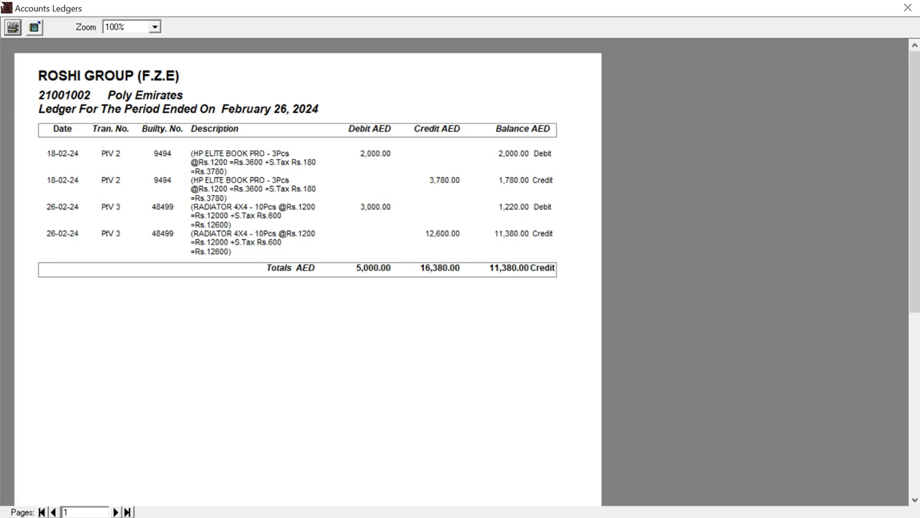
left_click(910, 8)
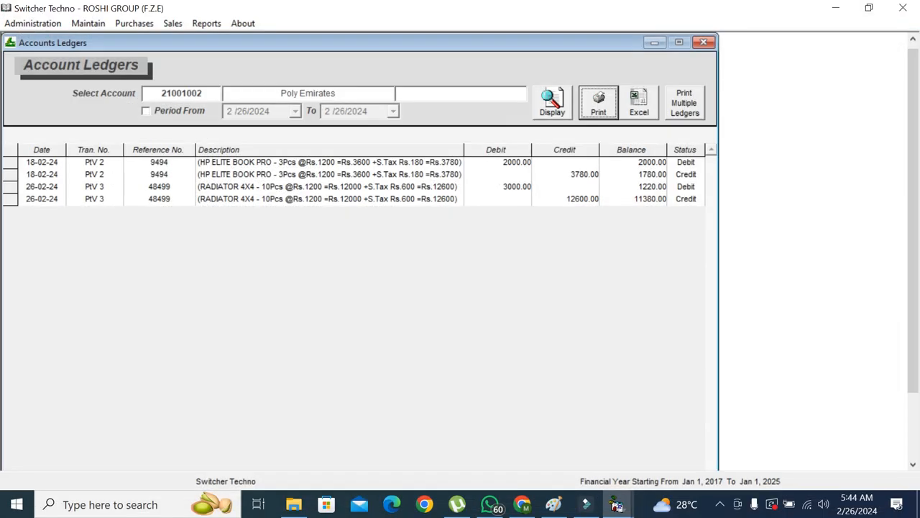
Look up accounts starting with 'CA', then dismiss the suggestion list
left_click(203, 93)
type("CA")
key("Down")
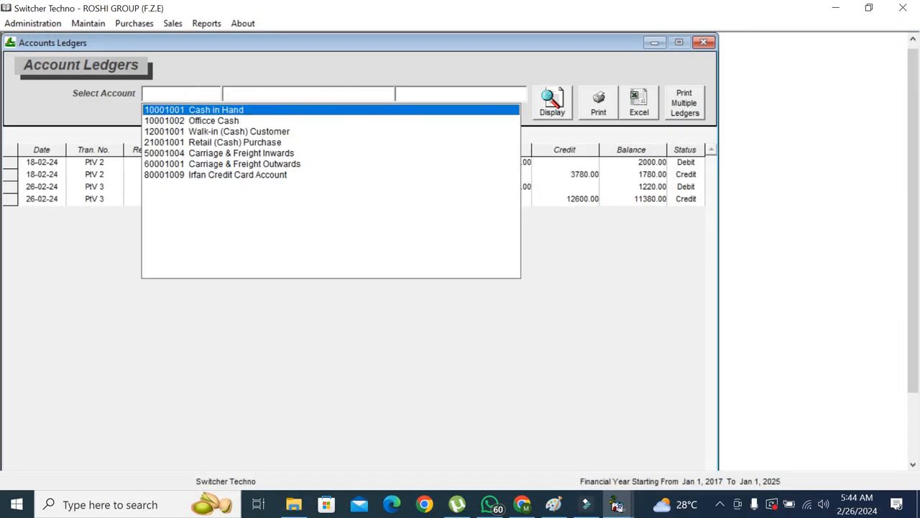
key("Escape")
Close Account Ledgers and Purchase Orders, open the Purchase Register and check its totals row
left_click(704, 43)
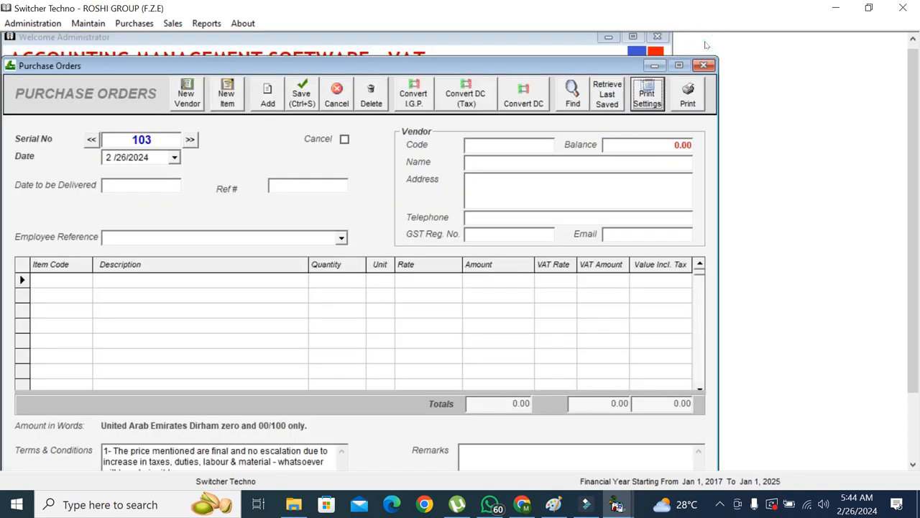
left_click(703, 65)
left_click(206, 23)
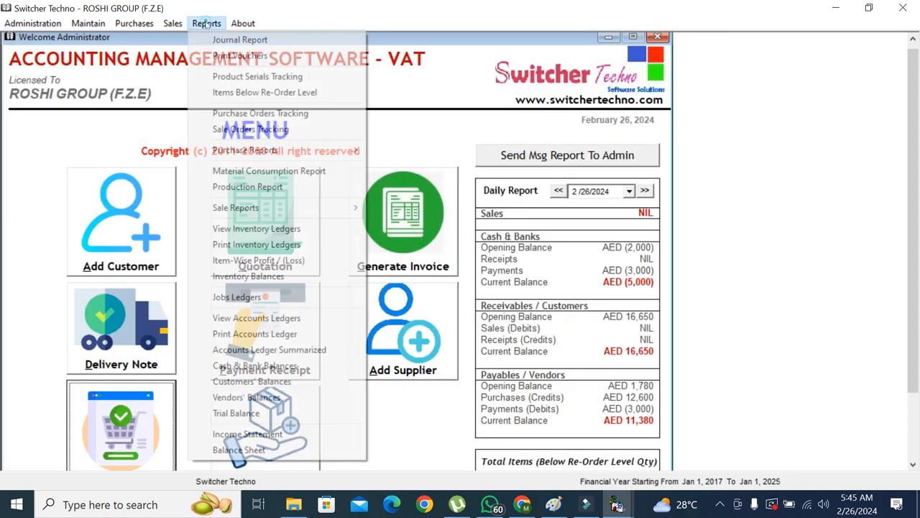
mouse_move(233, 150)
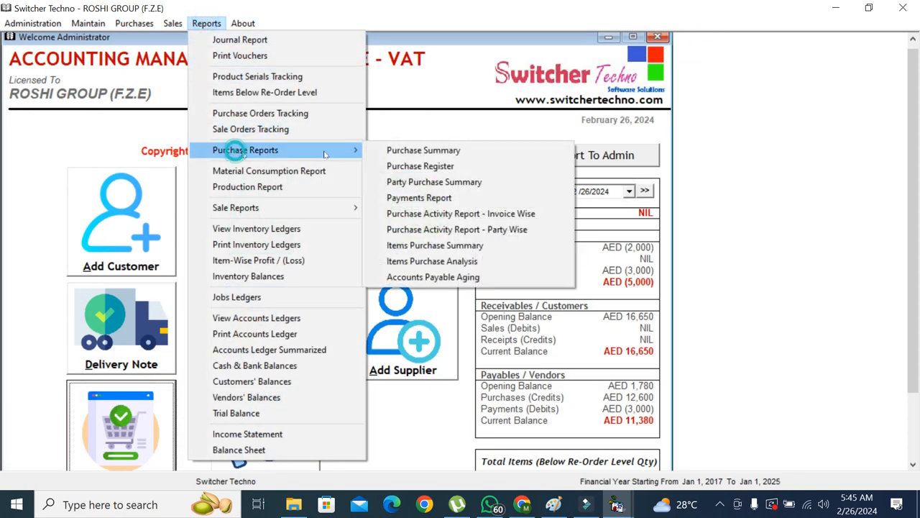
left_click(417, 166)
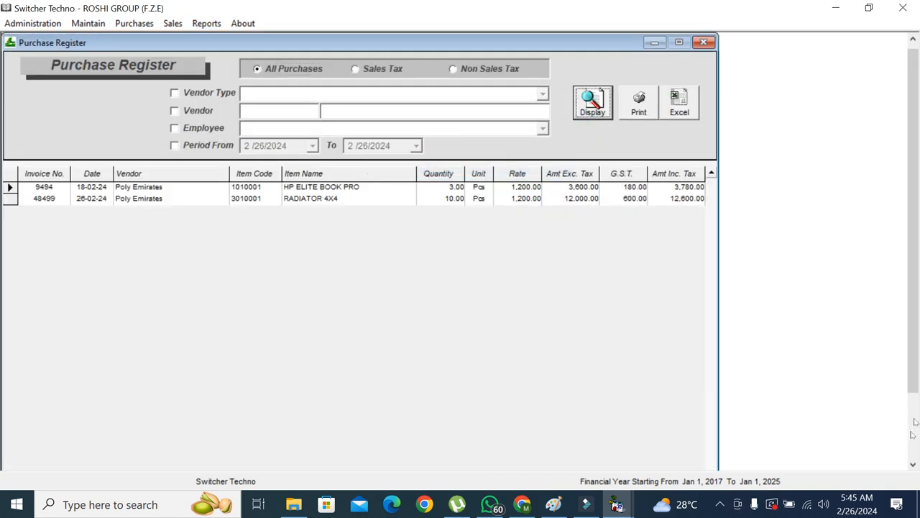
left_click(915, 422)
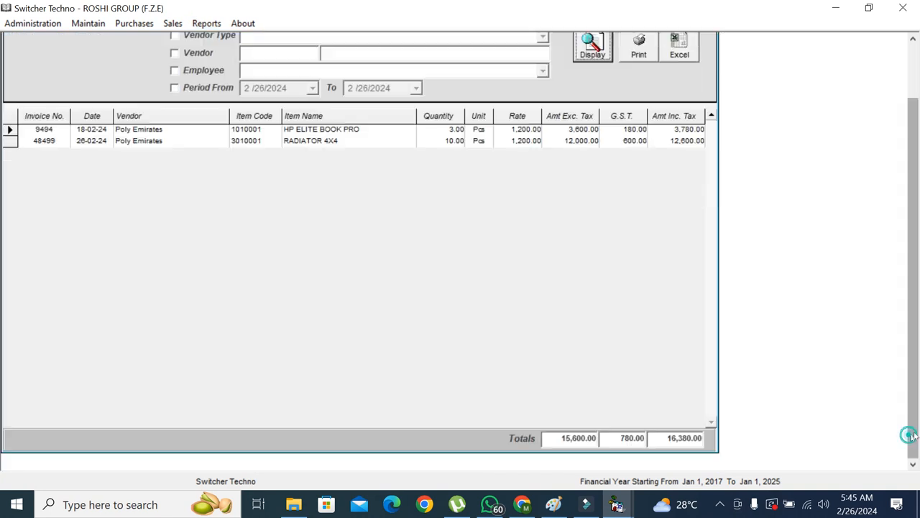
left_click(693, 440)
left_click_drag(917, 381, 917, 331)
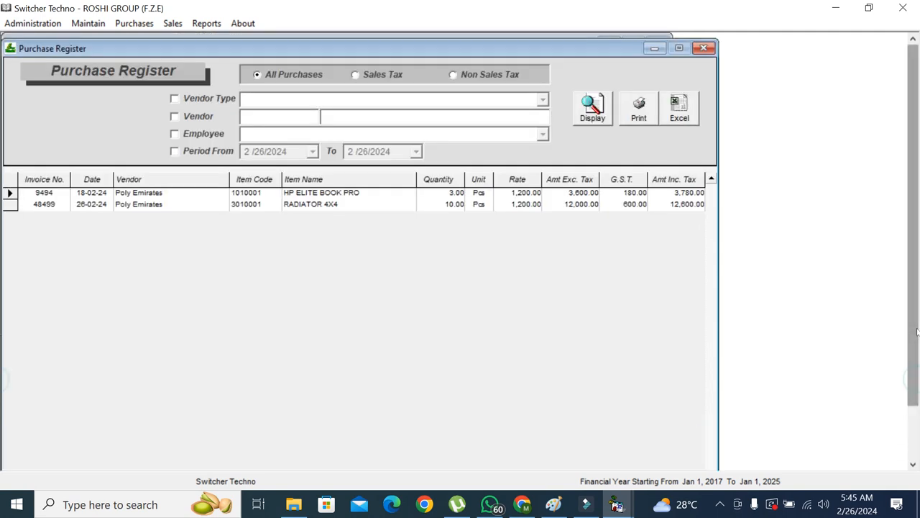
Enable the date period, vendor and vendor type filters, checking the calendar and vendor types
left_click(228, 152)
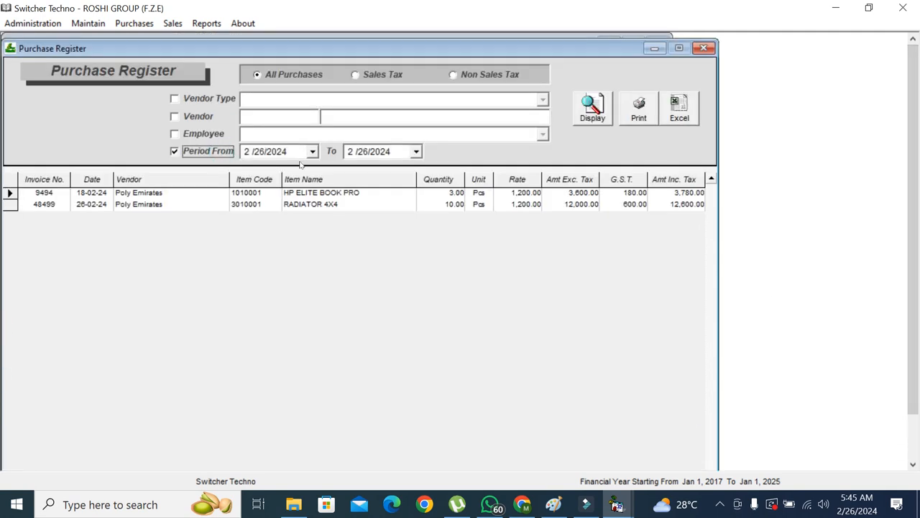
left_click(312, 151)
left_click(312, 151)
left_click(216, 119)
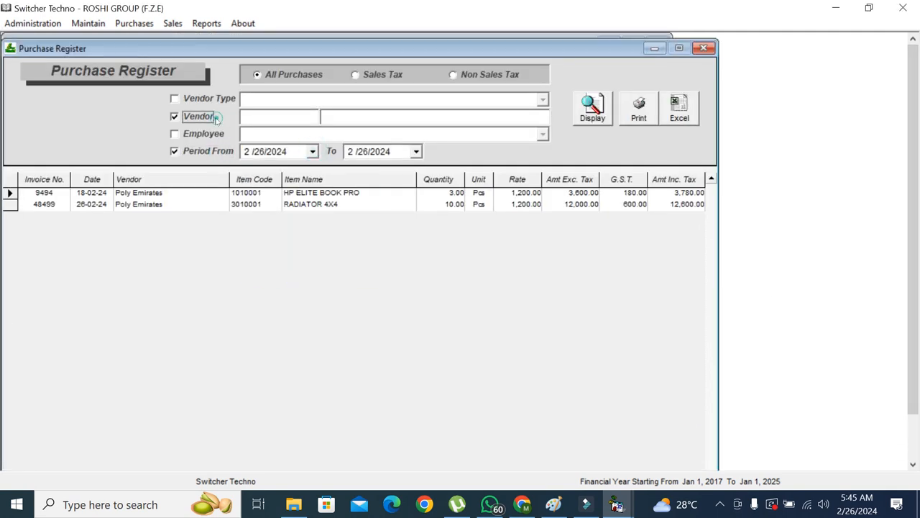
left_click(223, 99)
left_click(543, 100)
left_click(542, 99)
Try the non sales tax and sales tax options, clear all filters, and close the register
left_click(485, 74)
left_click(385, 74)
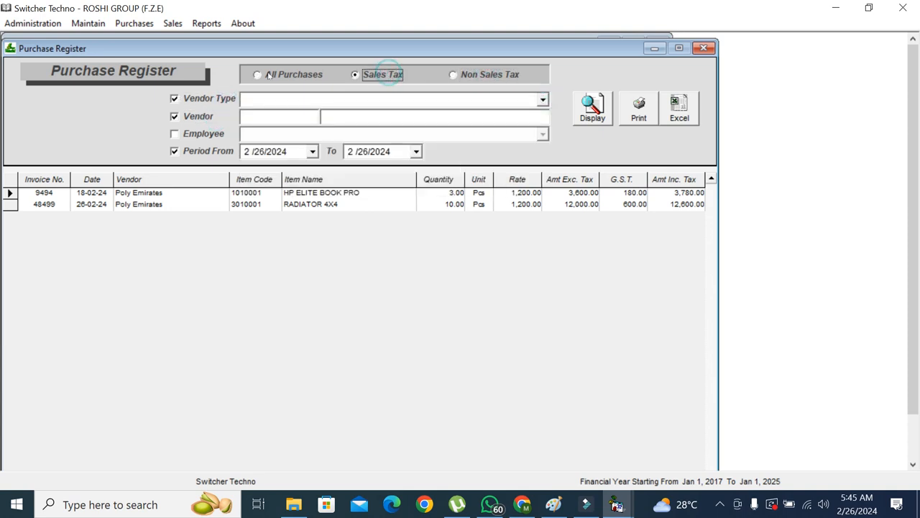
left_click(200, 148)
left_click(198, 117)
left_click(196, 100)
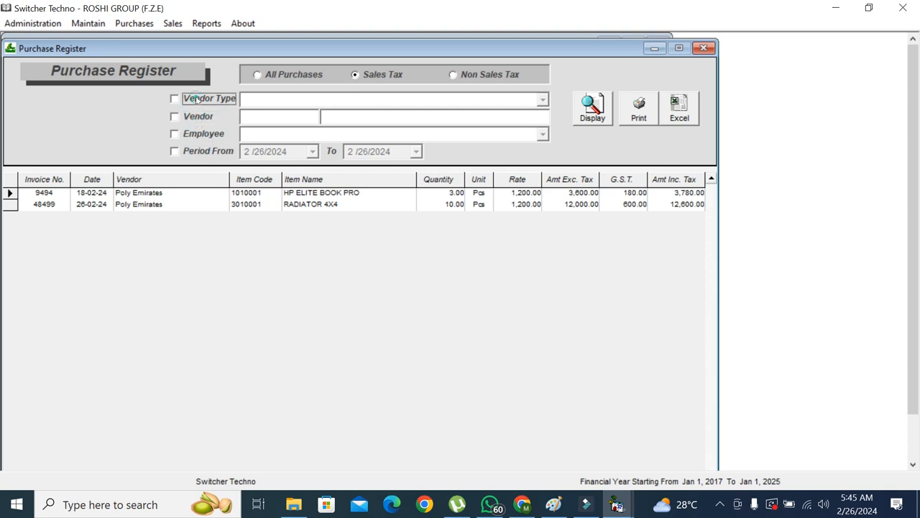
left_click(703, 48)
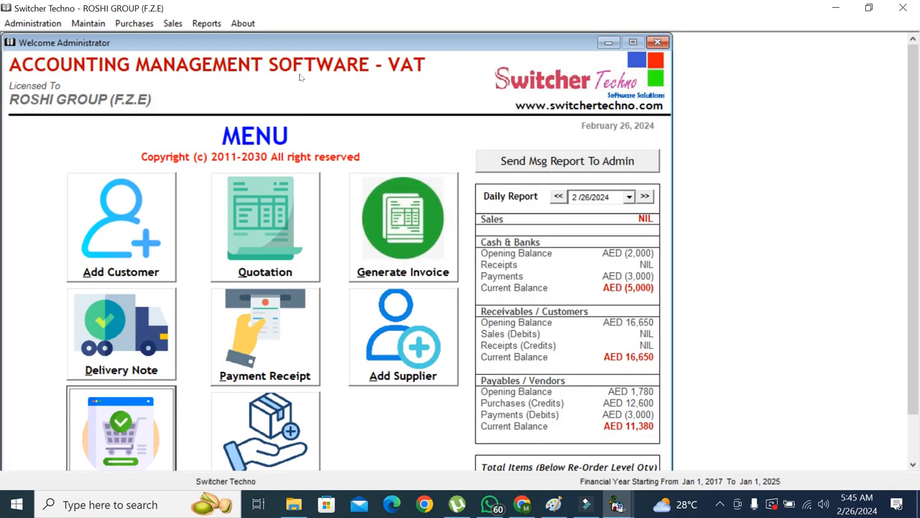
Open the Sales Quotations form and move its window up and left
left_click(176, 23)
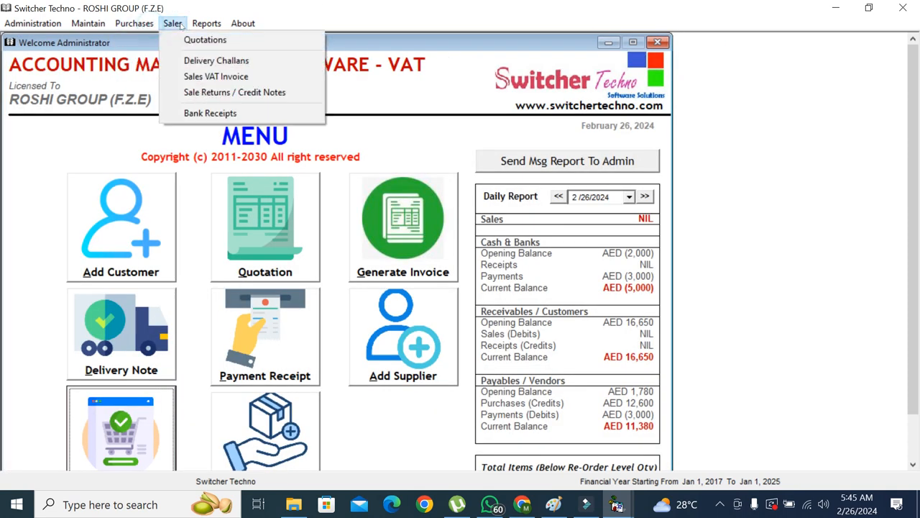
left_click(191, 41)
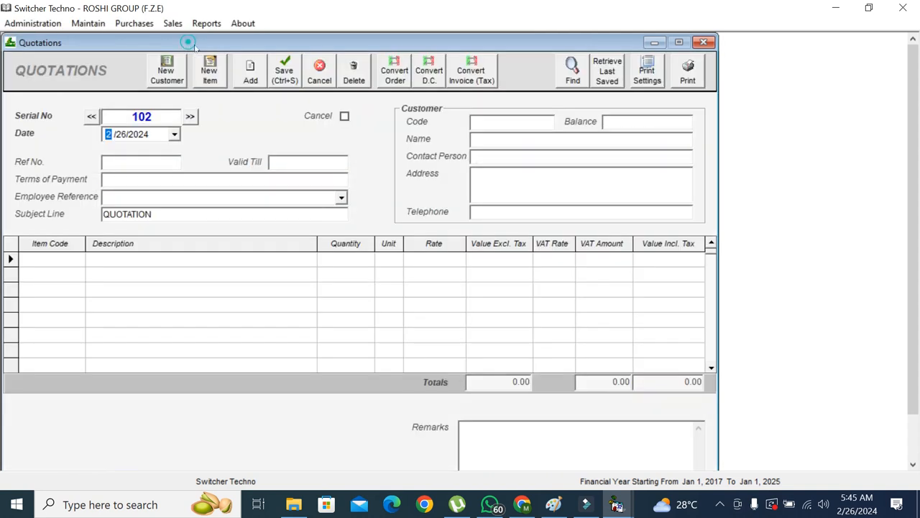
left_click(484, 123)
left_click_drag(750, 122, 595, 29)
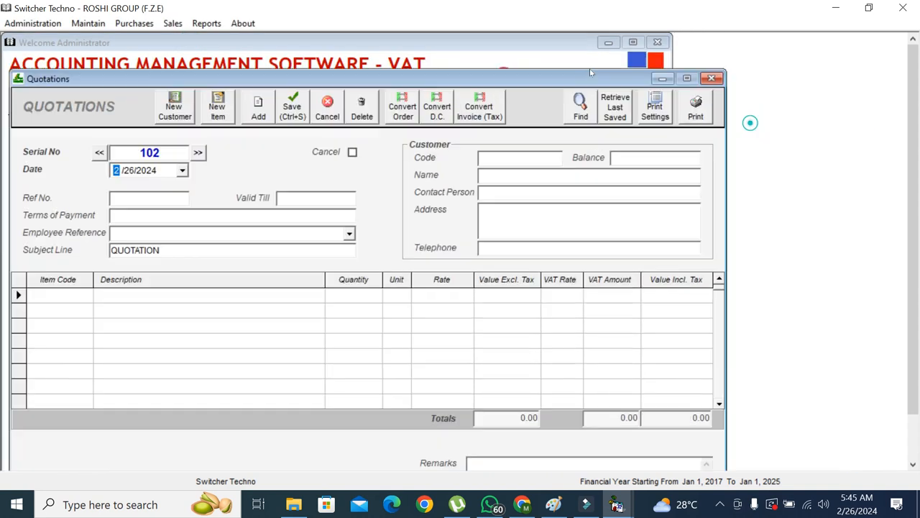
Set the quotation customer to ABC TRADING LLC with Ref No. 92993
left_click(524, 115)
type("S")
key("BackSpace")
type("A")
key("Down")
key("Down")
key("Down")
key("Down")
key("Down")
key("Return")
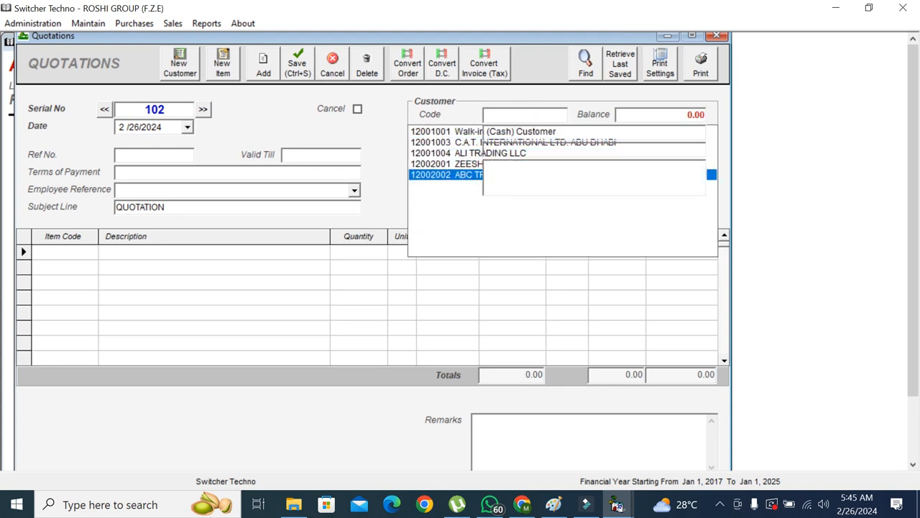
left_click(158, 156)
type("92993")
Add a RADIATOR 4X4 line: quantity 2, rate 1800.00, VAT rate 5
left_click(87, 252)
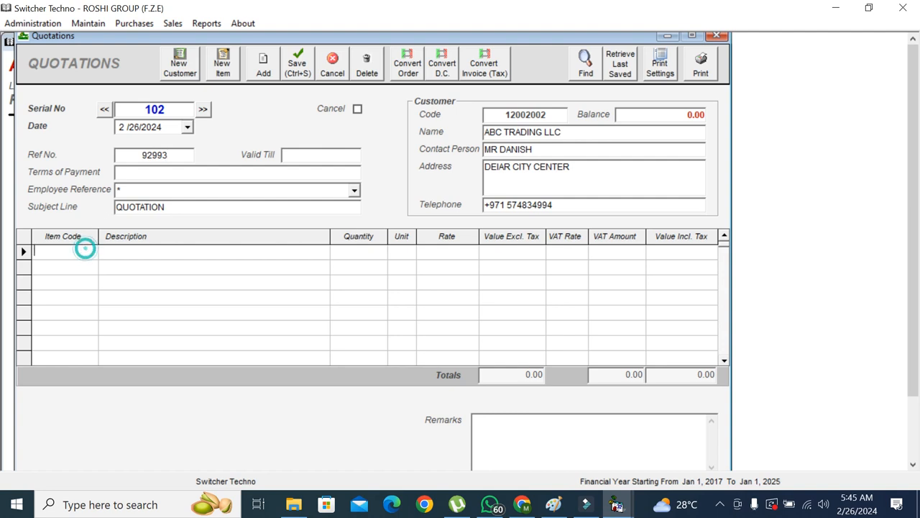
type("RA")
key("Down")
key("Return")
type("2")
key("Return")
key("Return")
key("Return")
key("Return")
key("Left")
key("Left")
key("Right")
key("Return")
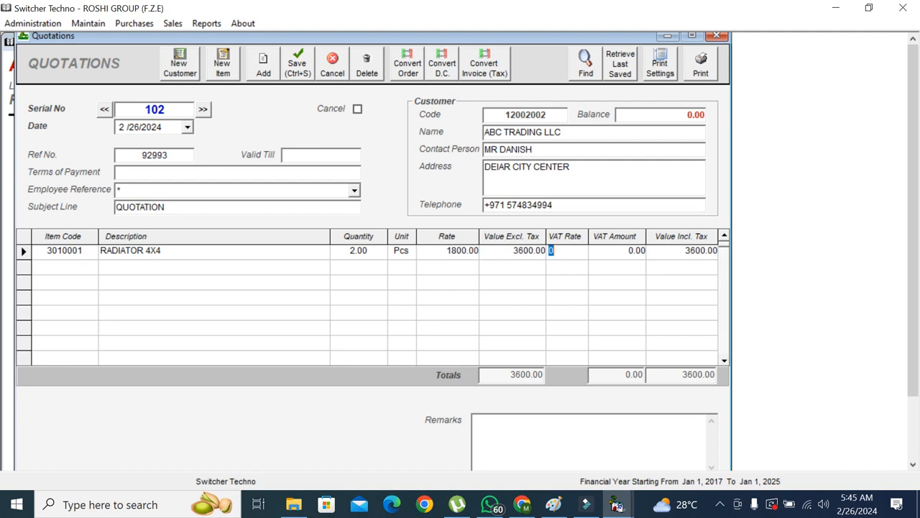
type("5")
key("Return")
Save quotation 102 and review its print preview
left_click(701, 63)
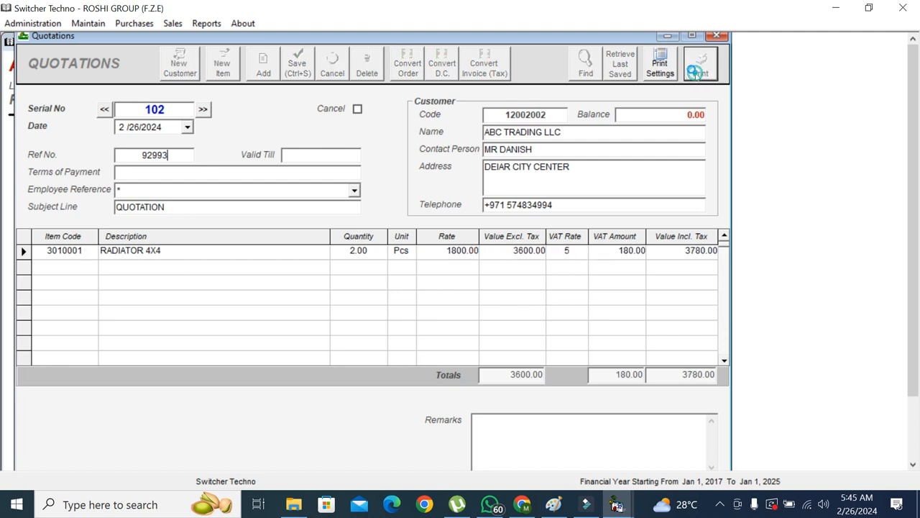
scroll(2, 267, "down", 5)
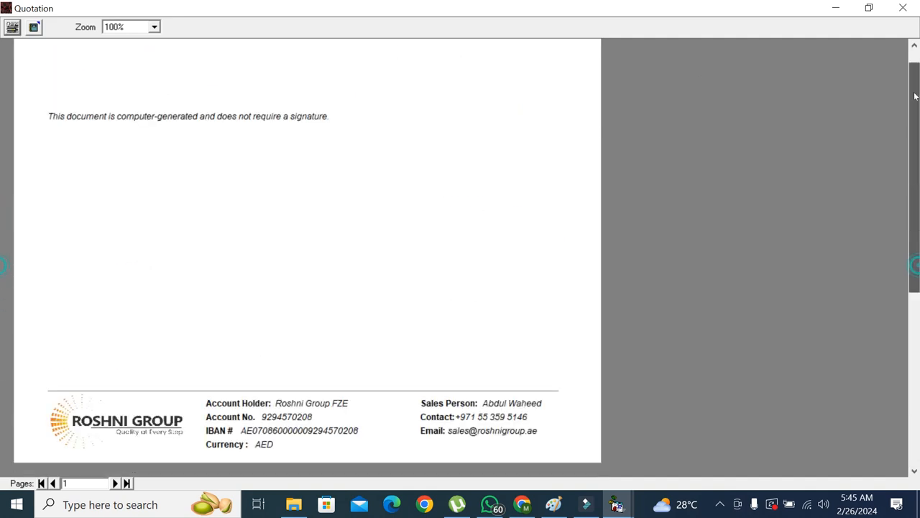
scroll(3, 271, "up", 5)
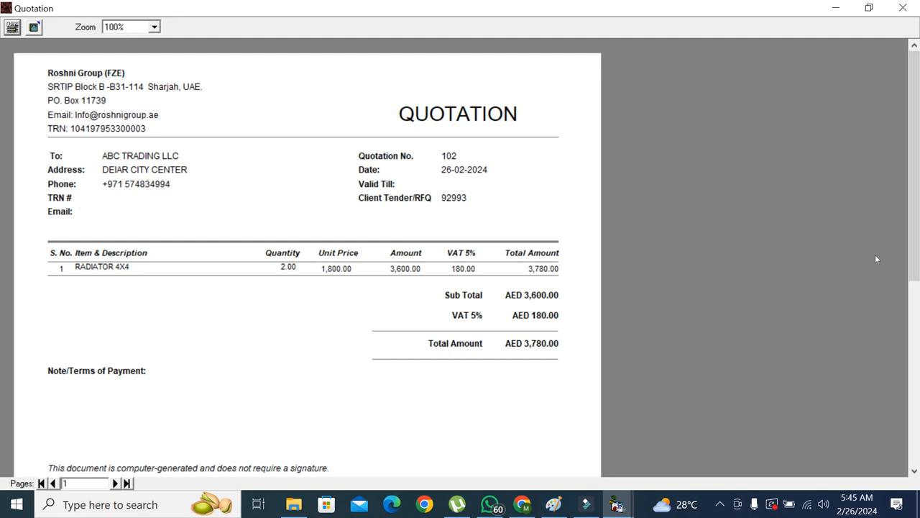
scroll(914, 259, "down", 1)
scroll(914, 259, "up", 1)
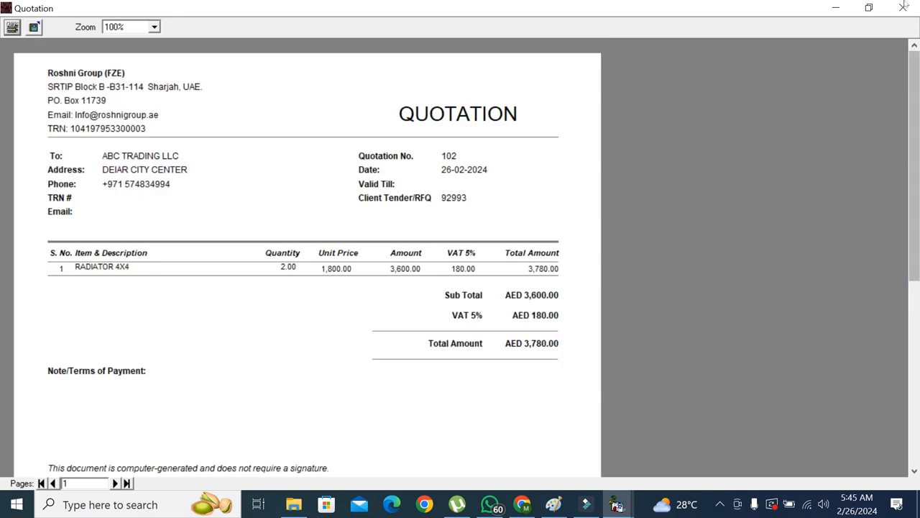
left_click(903, 7)
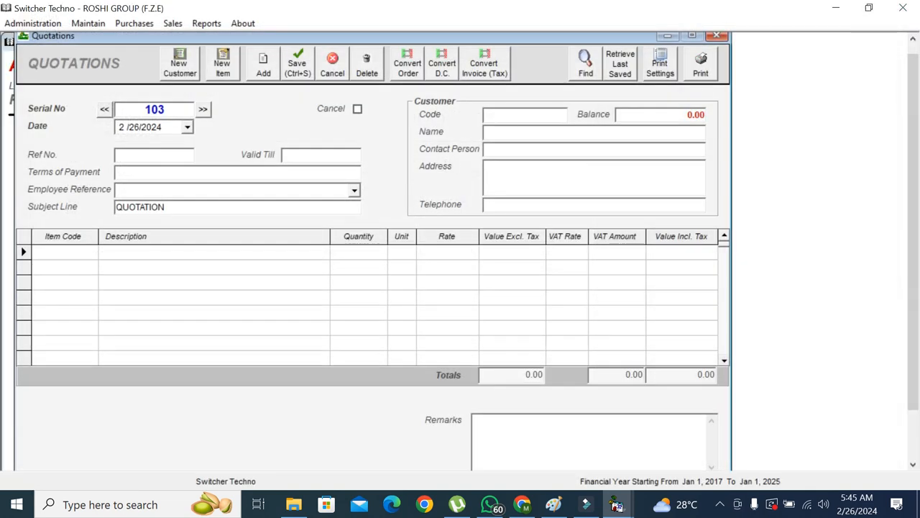
Type a placeholder remark, preview the quotation again, and reload quotation 102
left_click(547, 436)
type("ASDKJALKSJDLKASJDLKASD")
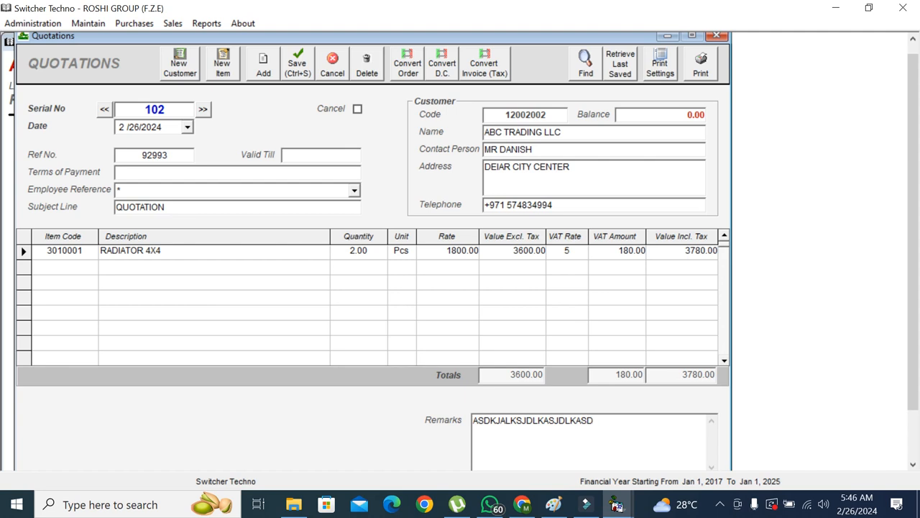
left_click(701, 63)
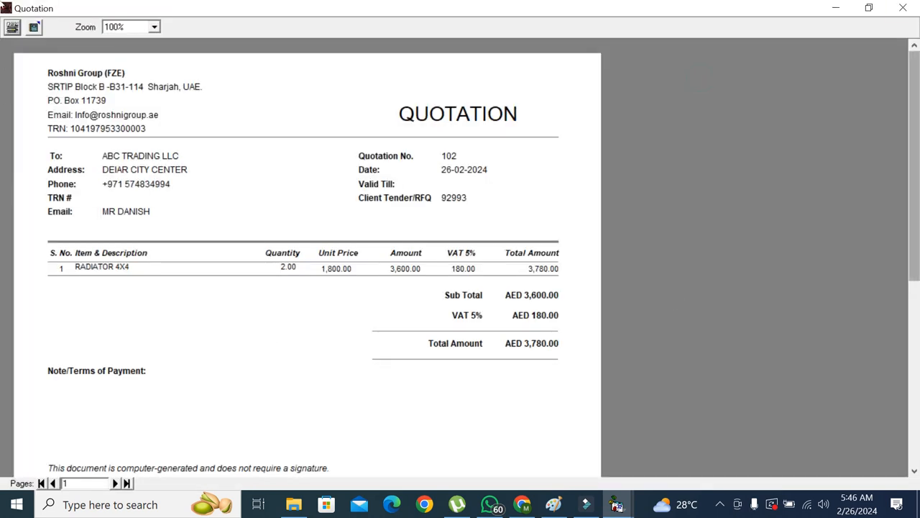
left_click(903, 7)
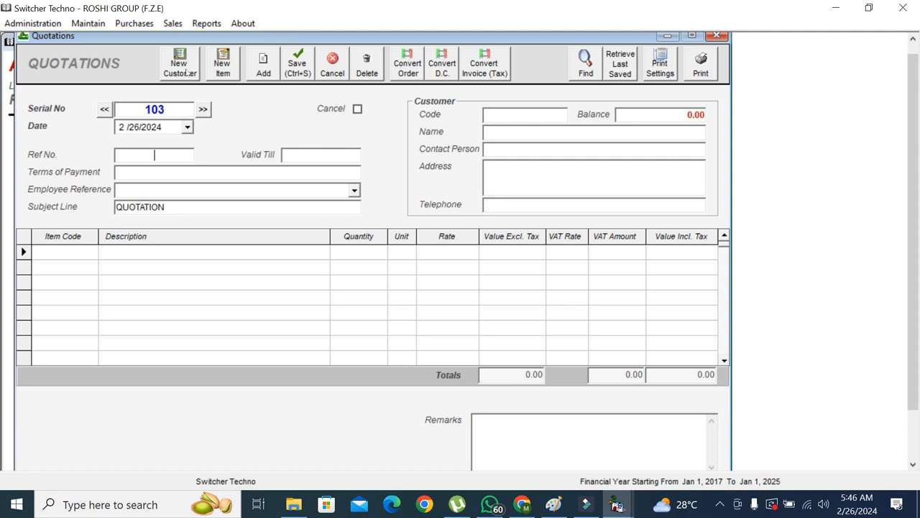
left_click(105, 109)
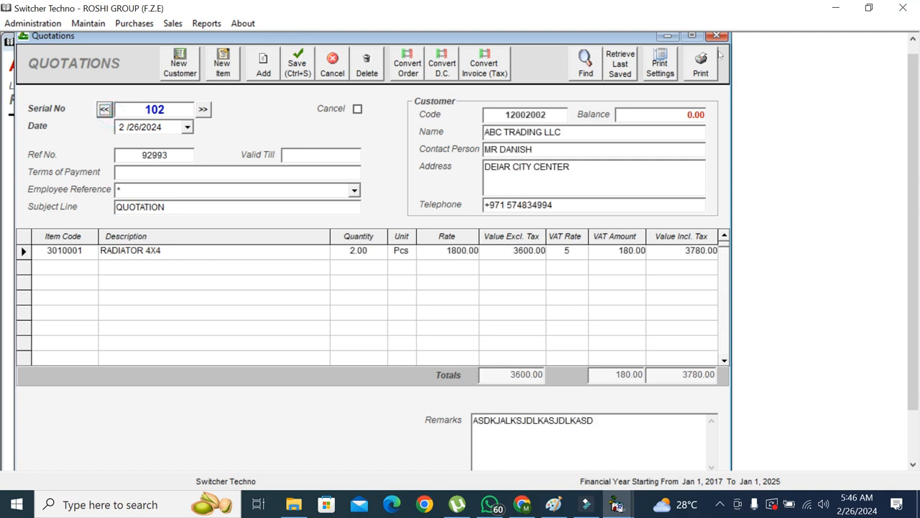
Convert quotation 102 into sales tax invoice 6 with PO number 2929 and review its print preview
left_click(466, 75)
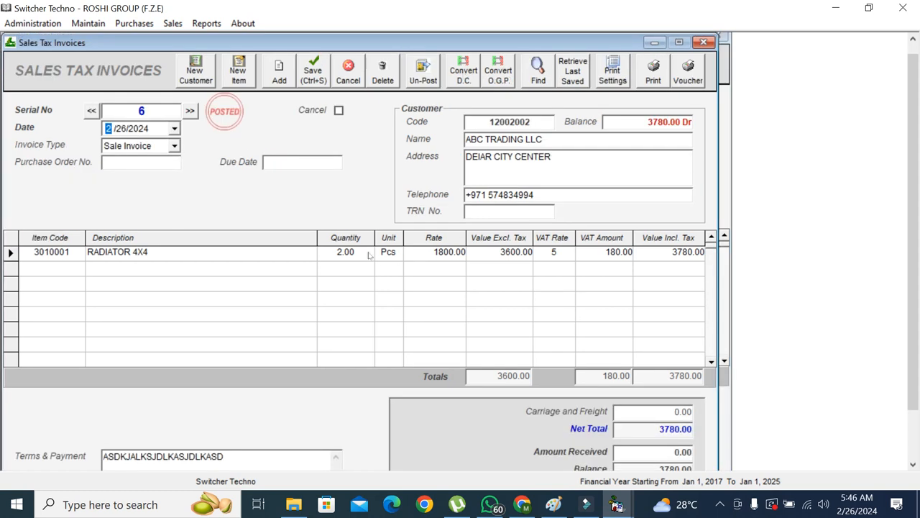
left_click(180, 167)
type("2929")
left_click(654, 83)
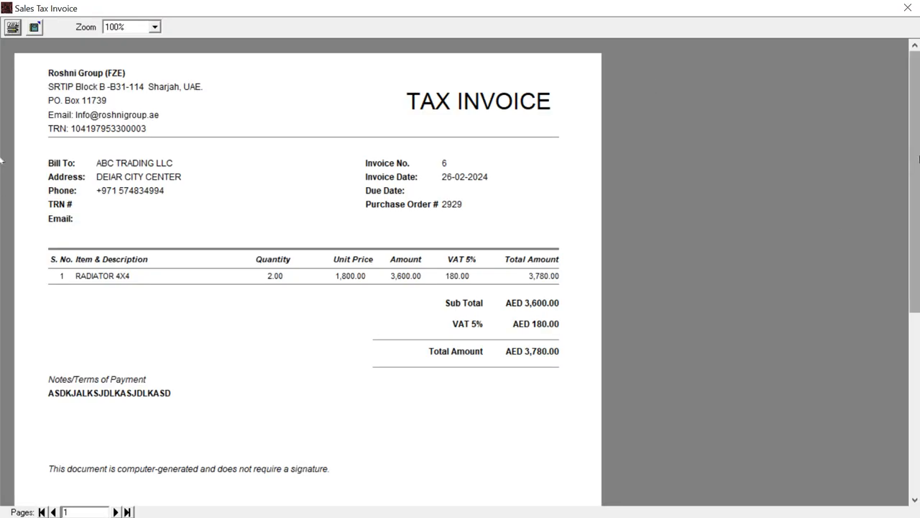
left_click_drag(913, 165, 914, 165)
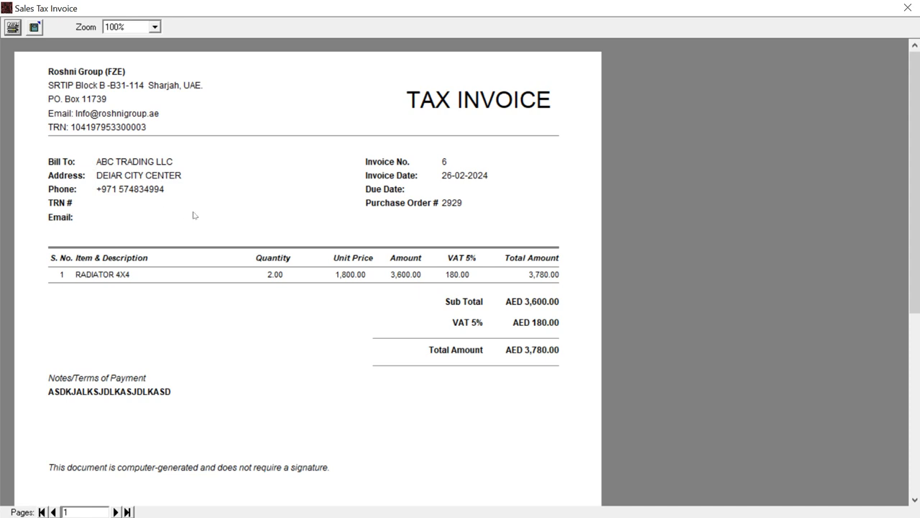
left_click_drag(916, 151, 916, 242)
left_click(916, 139)
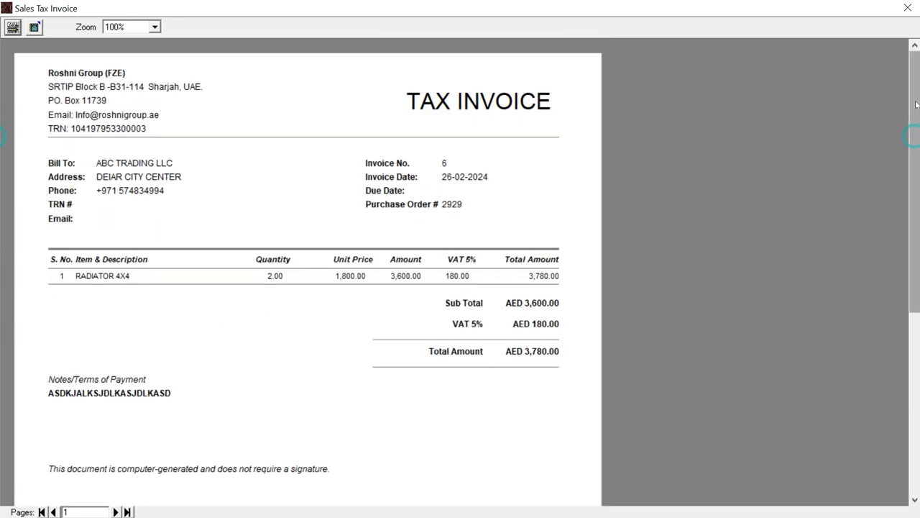
left_click(908, 8)
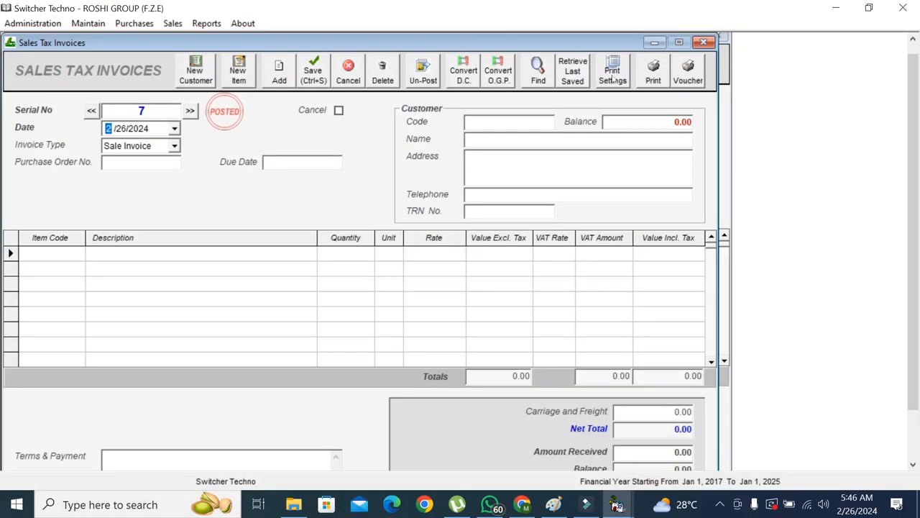
Close the invoice form and display the Sale Summary report listing StV 6
left_click(703, 42)
left_click(207, 23)
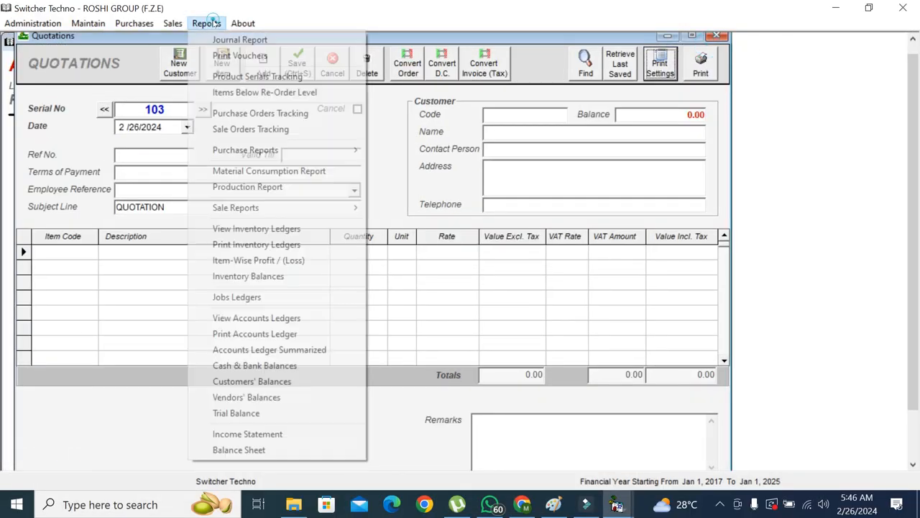
mouse_move(258, 207)
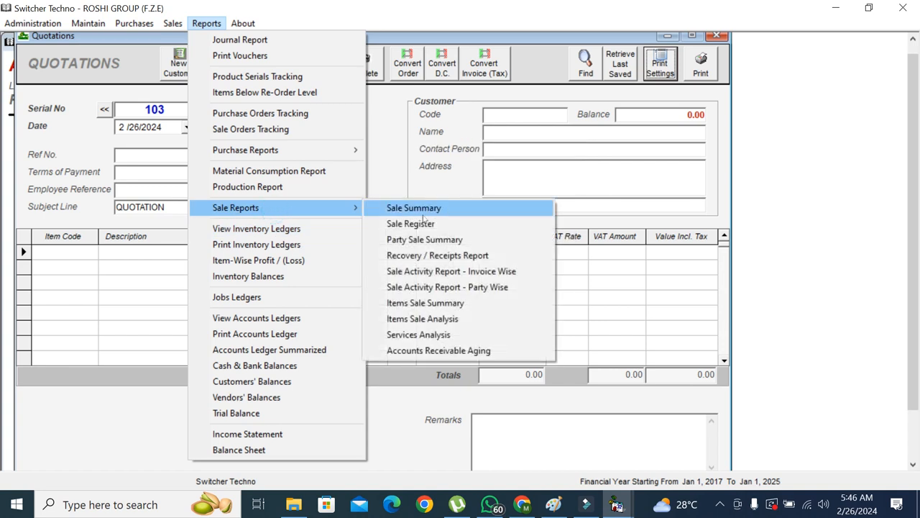
left_click(421, 210)
left_click(593, 102)
left_click(913, 450)
scroll(913, 450, "up", 2)
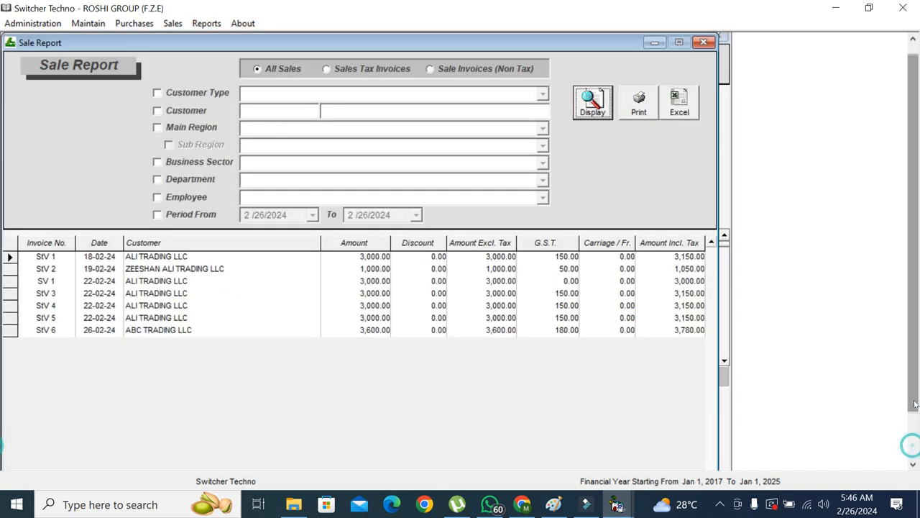
Display and print-preview the Sales Tax Payable ledger showing the 180.00 credit
left_click(214, 21)
left_click(281, 317)
type("SA")
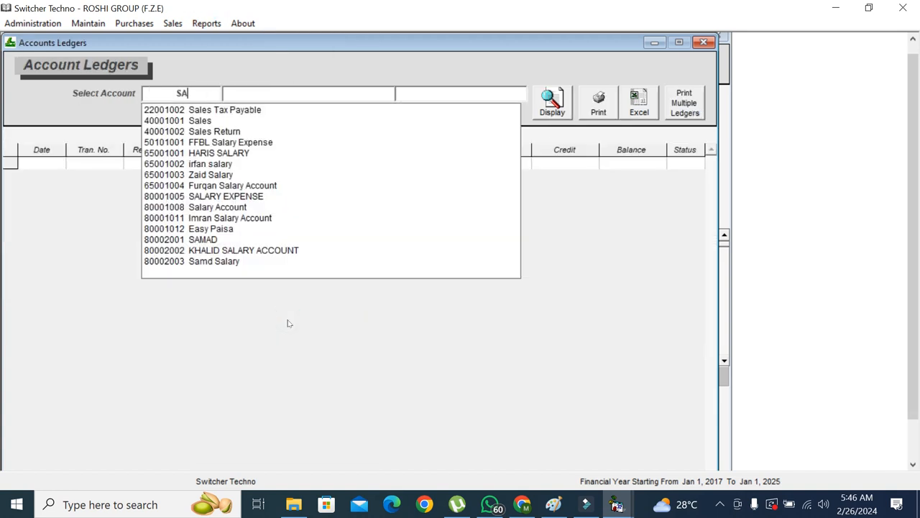
key("Down")
key("Return")
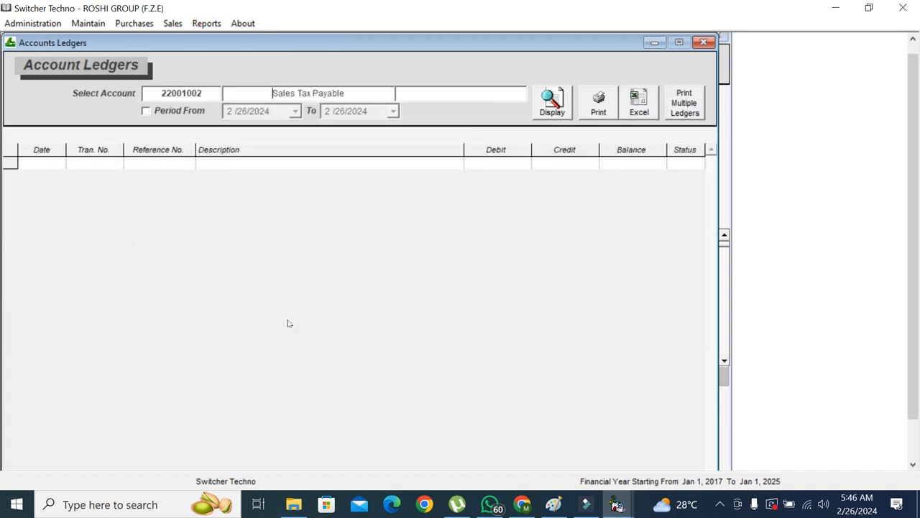
left_click(565, 94)
left_click(598, 100)
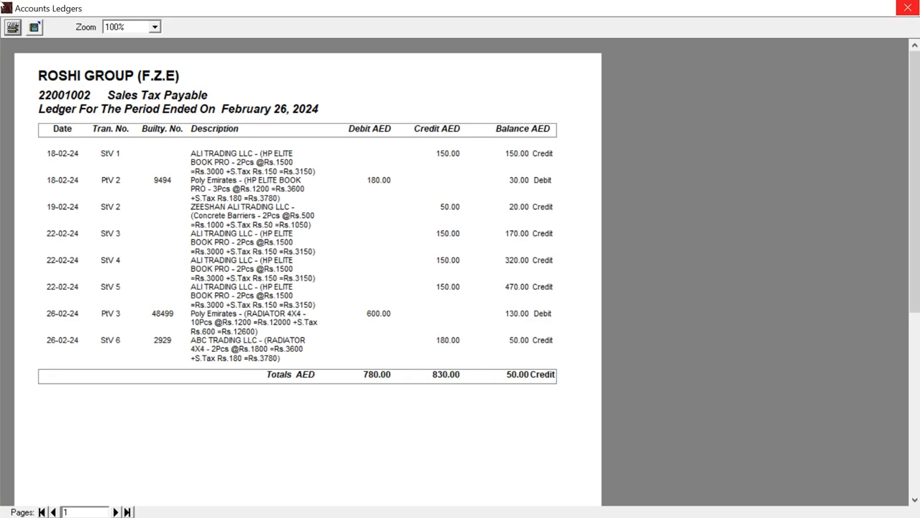
left_click(908, 7)
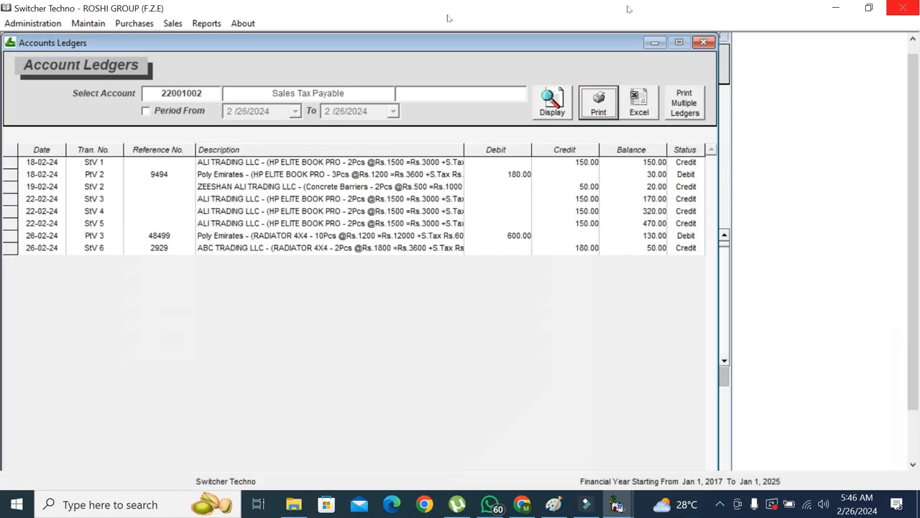
left_click(173, 23)
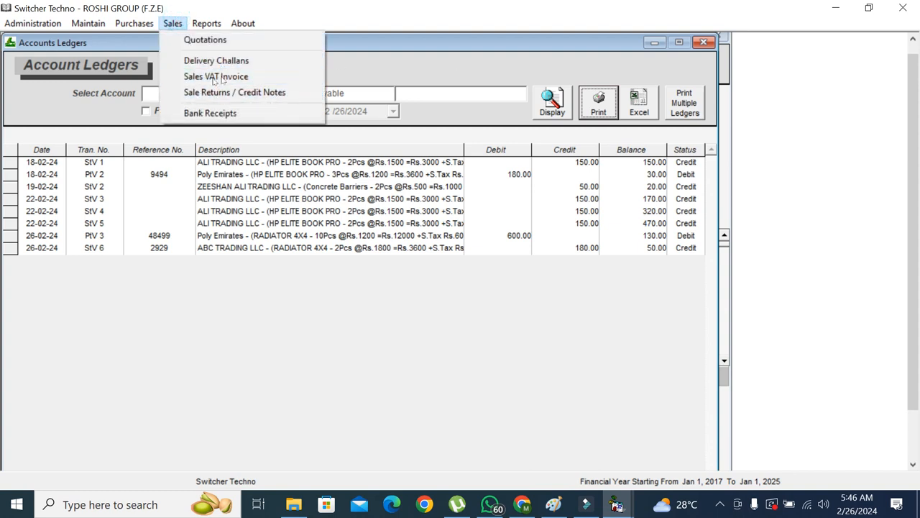
Start a bank receipt into the Wio Bank account and enter the cheque number
left_click(260, 112)
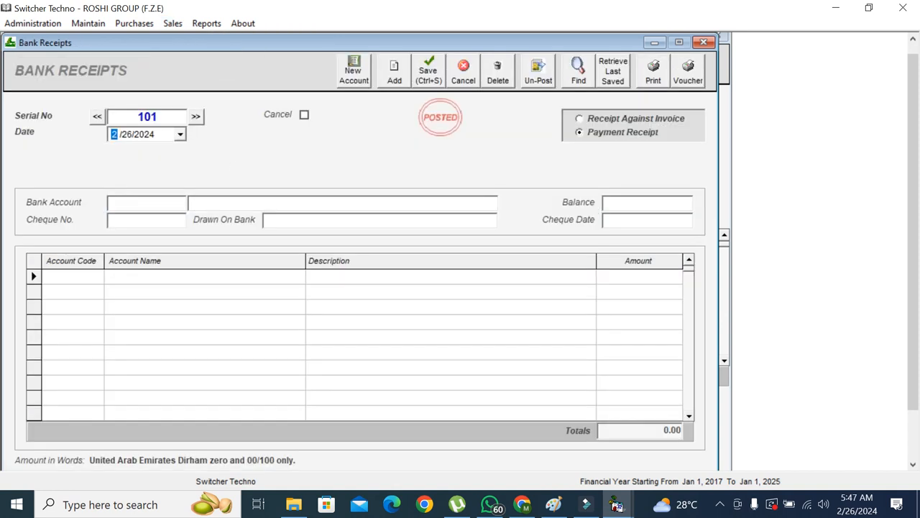
left_click(173, 202)
type("CA")
key("BackSpace")
key("BackSpace")
key("Escape")
left_click(173, 202)
type("A")
key("Down")
key("Down")
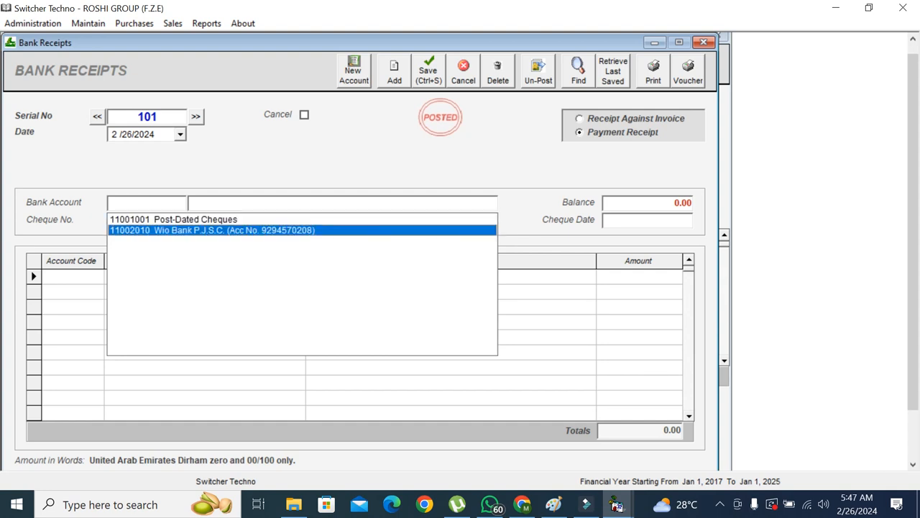
key("Return")
left_click(154, 219)
type("829292")
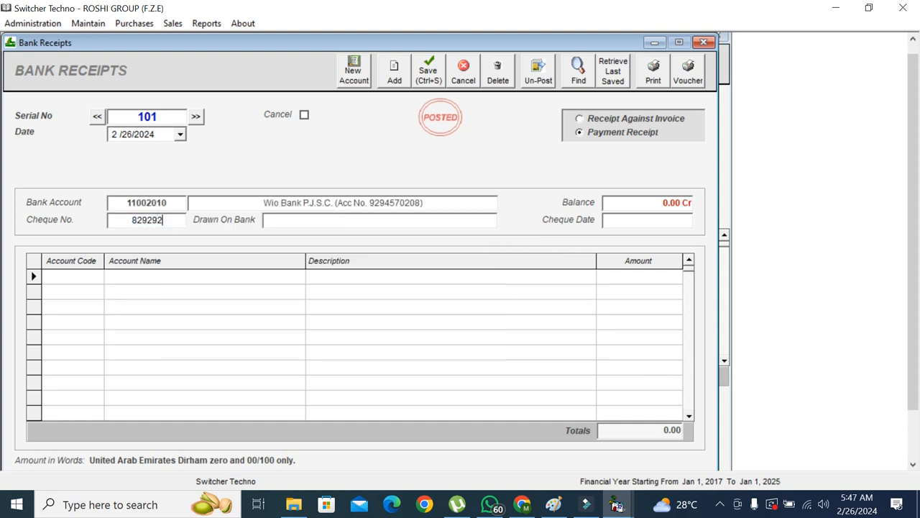
Add a receipt line from ABC TRADING LLC with description RECVD and amount 200
left_click(89, 284)
type("AB")
key("Down")
key("Down")
key("Return")
key("Tab")
type("RECVD")
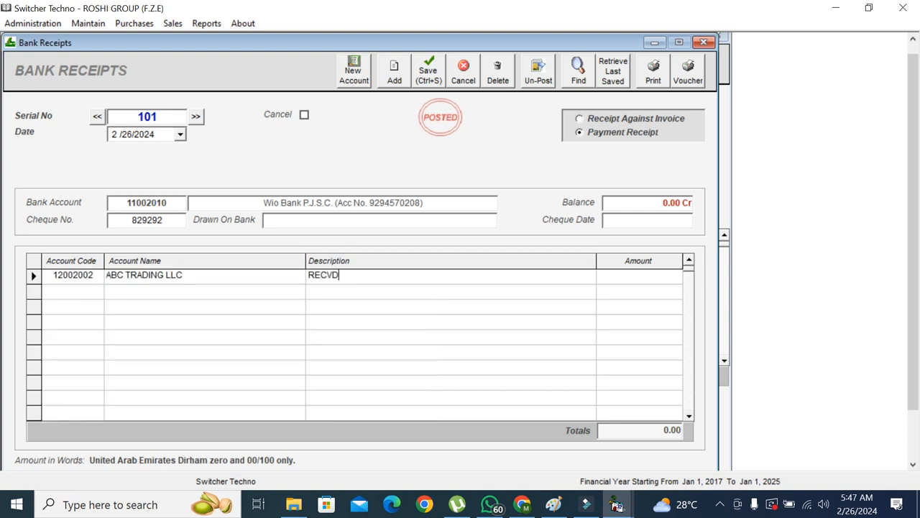
key("Tab")
type("200")
key("Tab")
Save bank receipt 101 and review its print preview
left_click(656, 71)
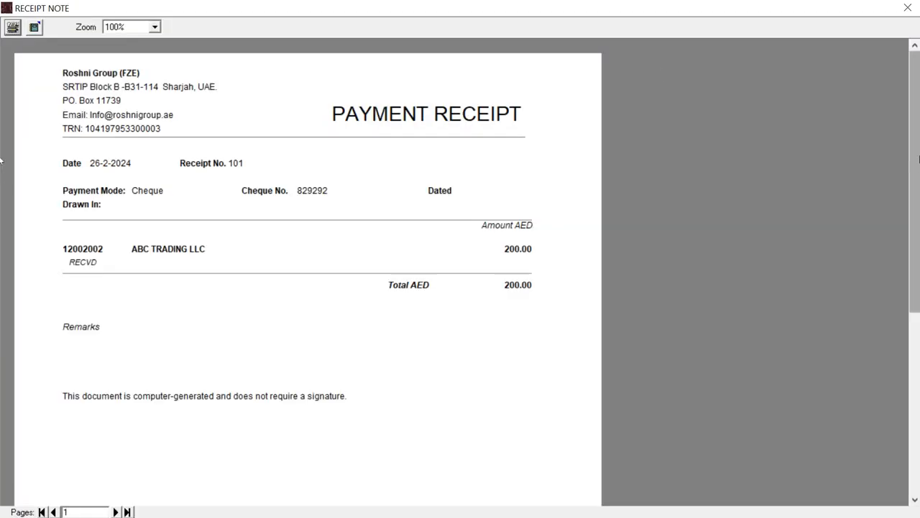
left_click_drag(919, 159, 918, 278)
left_click_drag(919, 408, 915, 154)
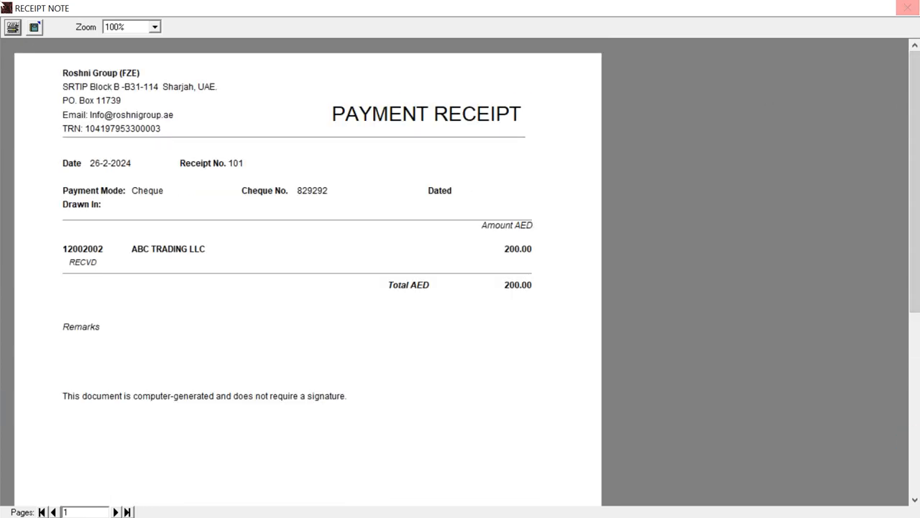
left_click(907, 7)
left_click(207, 23)
Display and print-preview the ABC TRADING LLC ledger at 3,580.00 debit, then close Account Ledgers
left_click(298, 317)
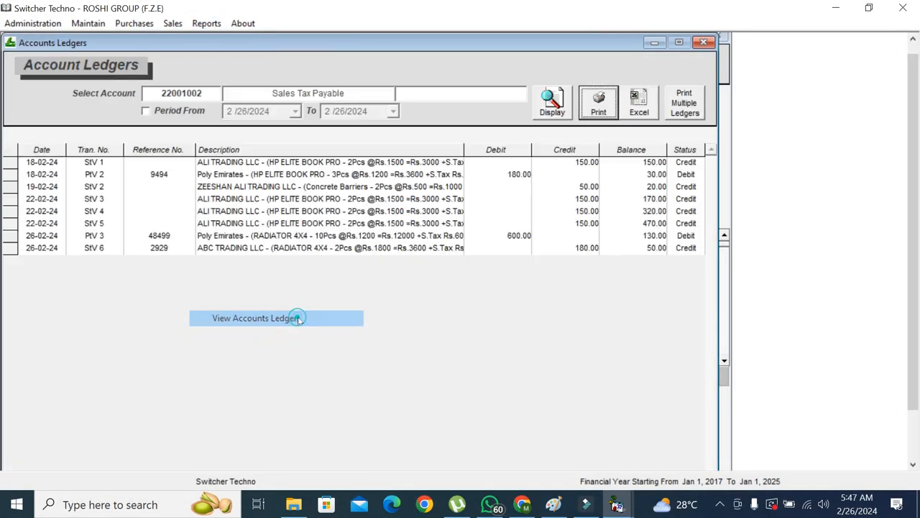
left_click(183, 94)
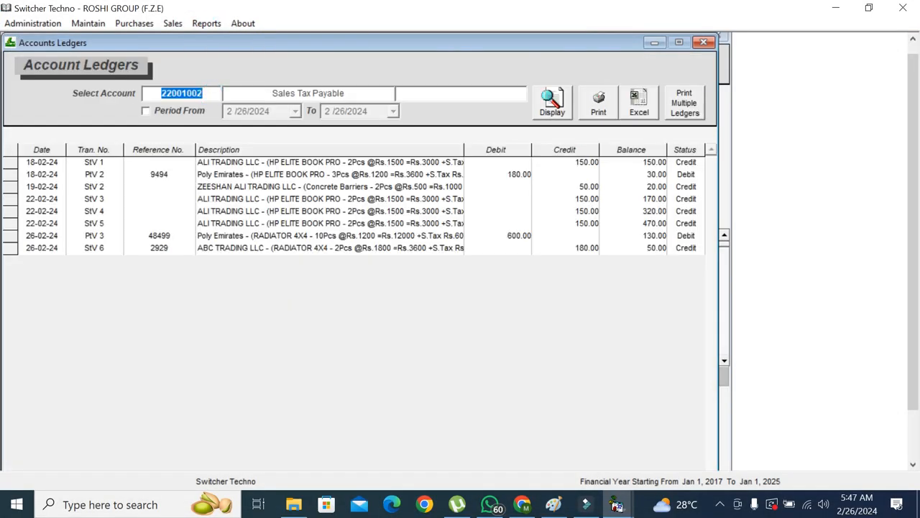
type("ABC")
left_click(216, 112)
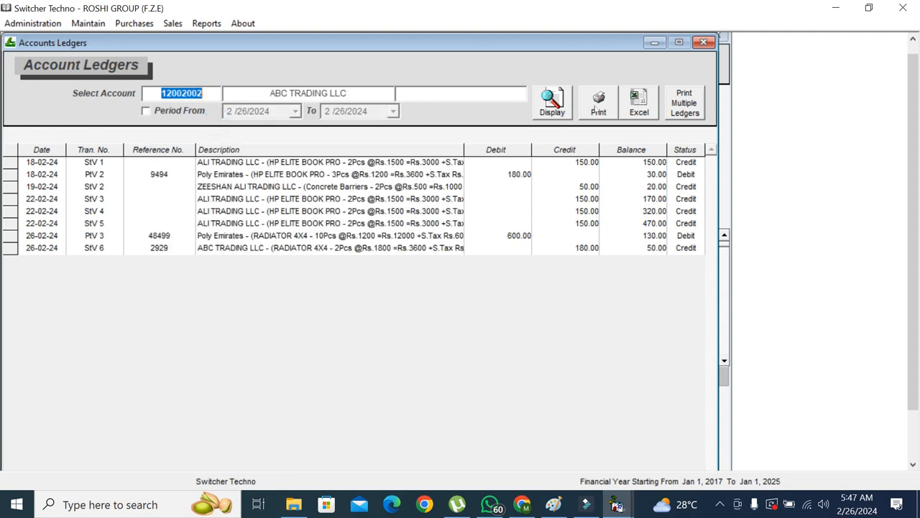
left_click(553, 102)
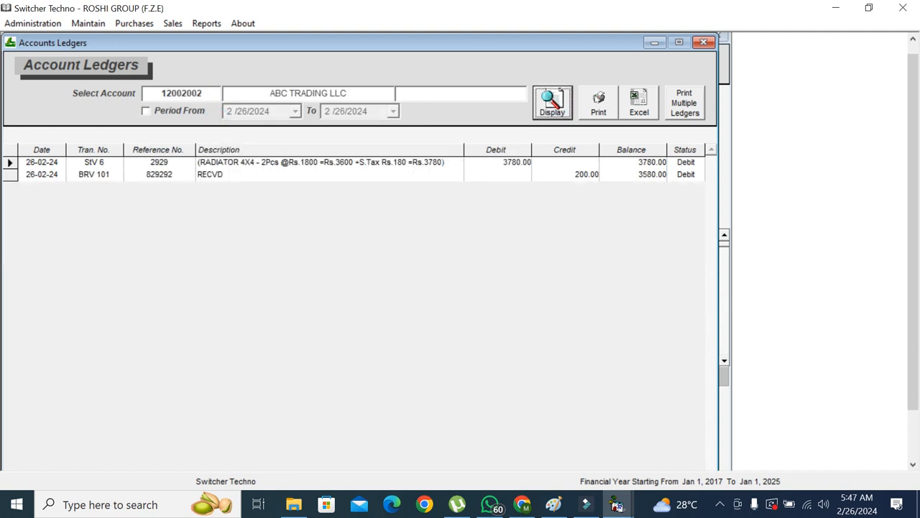
left_click(596, 99)
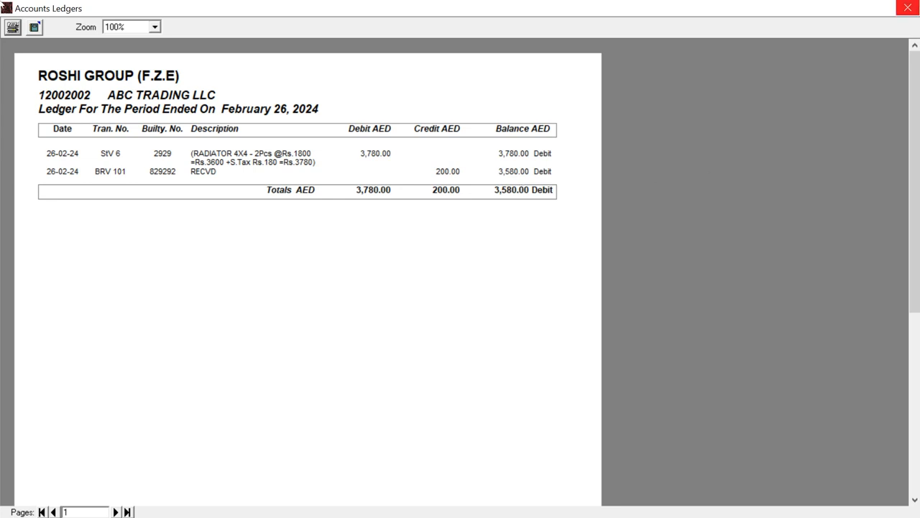
left_click(916, 8)
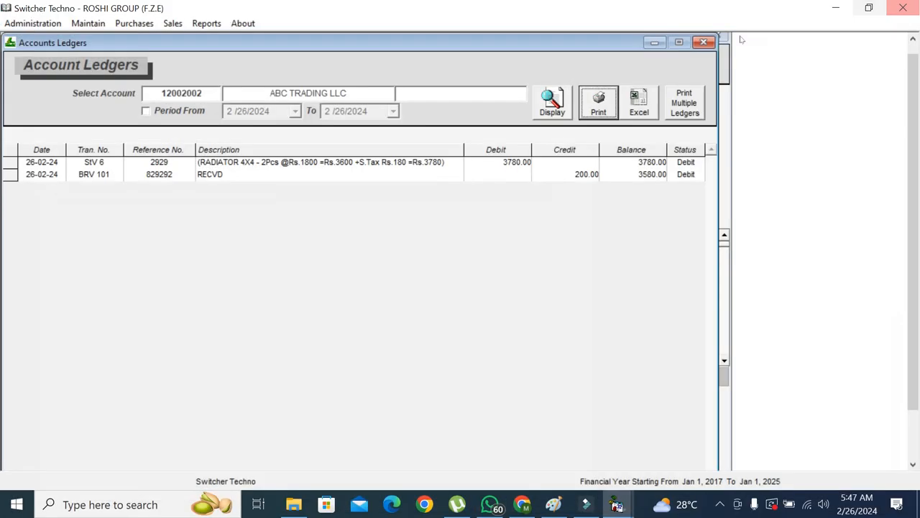
left_click(706, 42)
Close the Bank Receipts, Sale Report and Quotations windows and scroll the dashboard's Daily Report
left_click(703, 43)
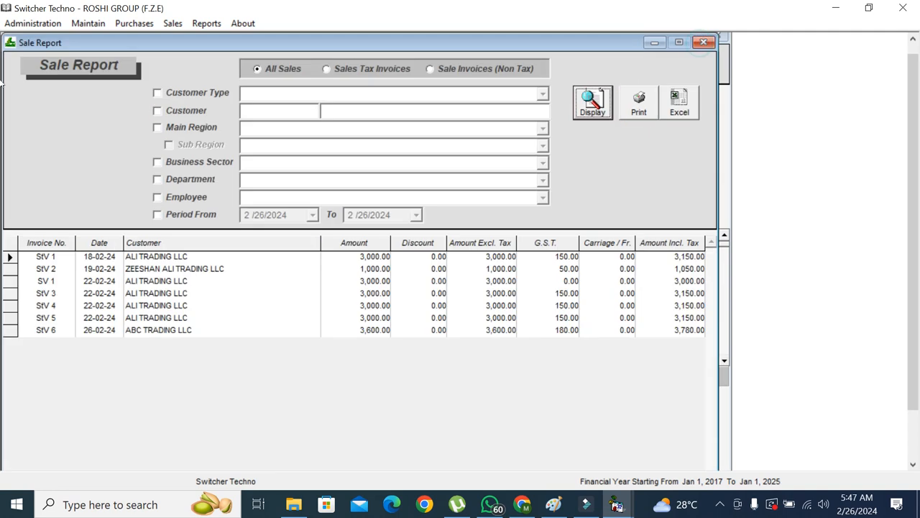
left_click(704, 54)
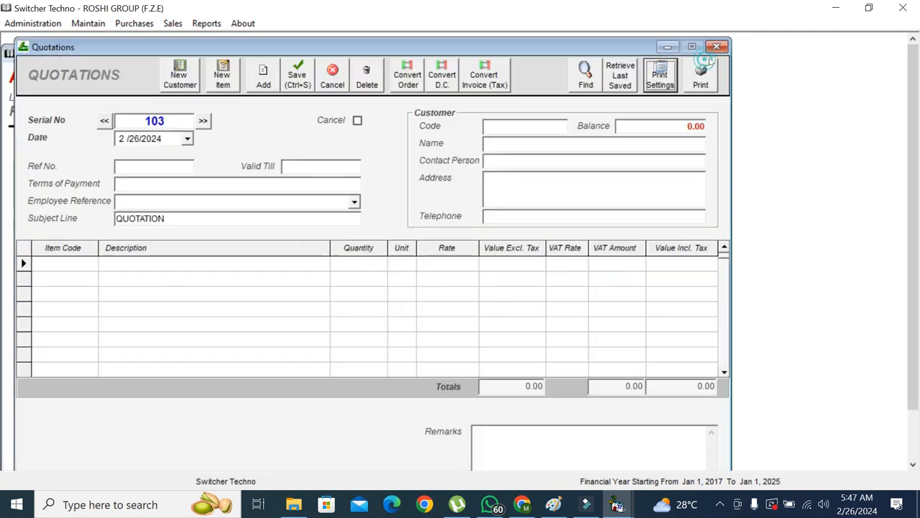
left_click(718, 46)
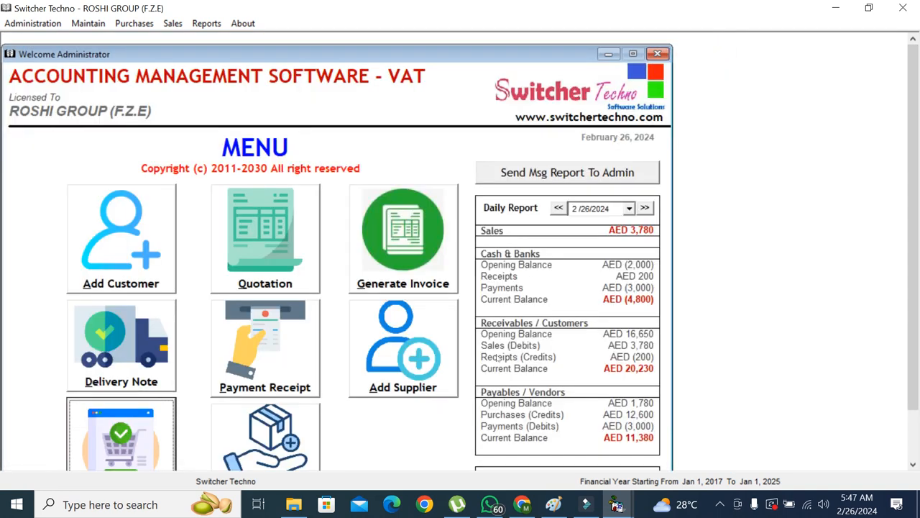
mouse_move(915, 284)
left_mouse_down()
mouse_move(914, 340)
mouse_move(912, 301)
left_mouse_up()
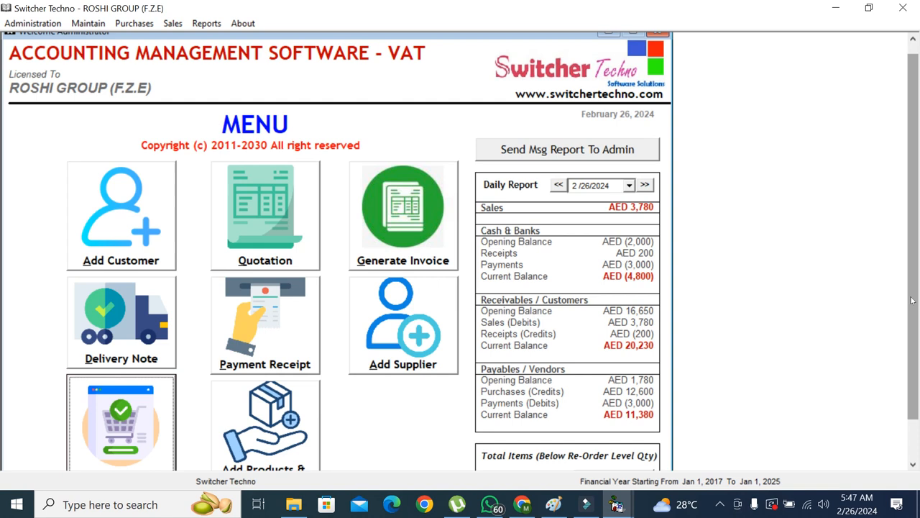